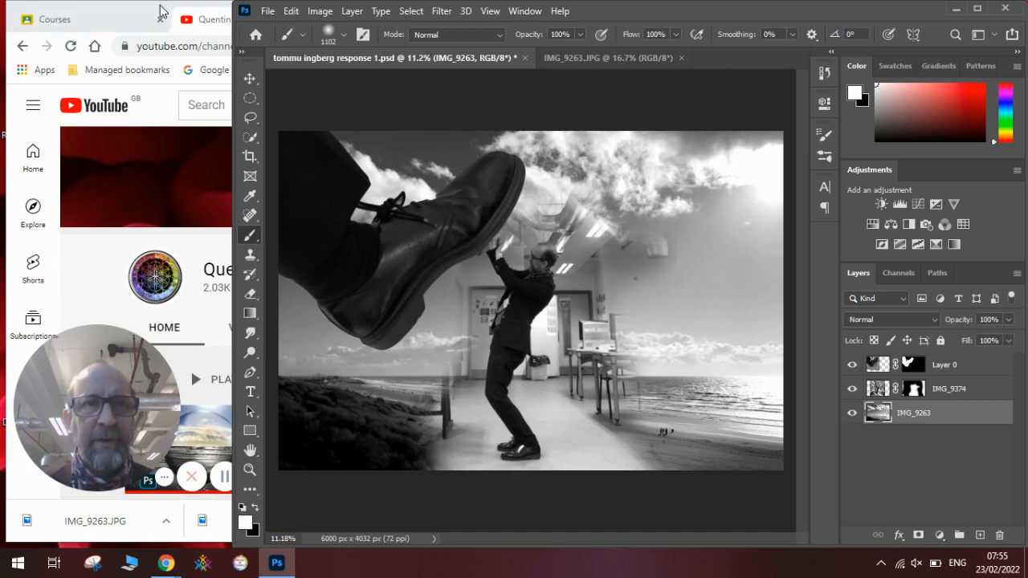
Step: Examine the Tommy Ingberg boot-and-man reference image in the browser, and return to Photoshop
{"action": "left_click", "coordinate": [205, 20]}
{"action": "left_click", "coordinate": [417, 23]}
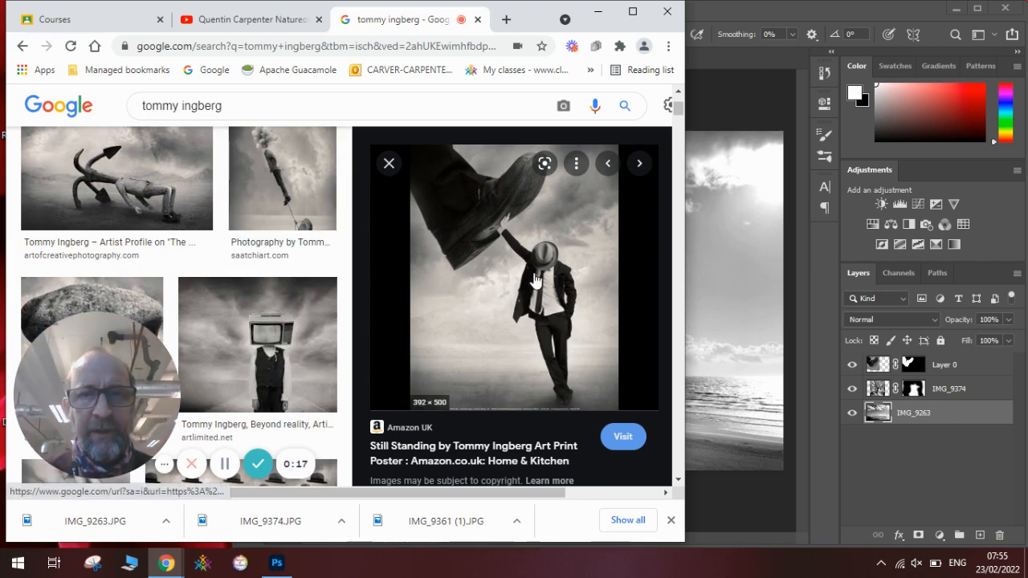
{"action": "left_click_drag", "start_coordinate": [678, 111], "coordinate": [679, 142]}
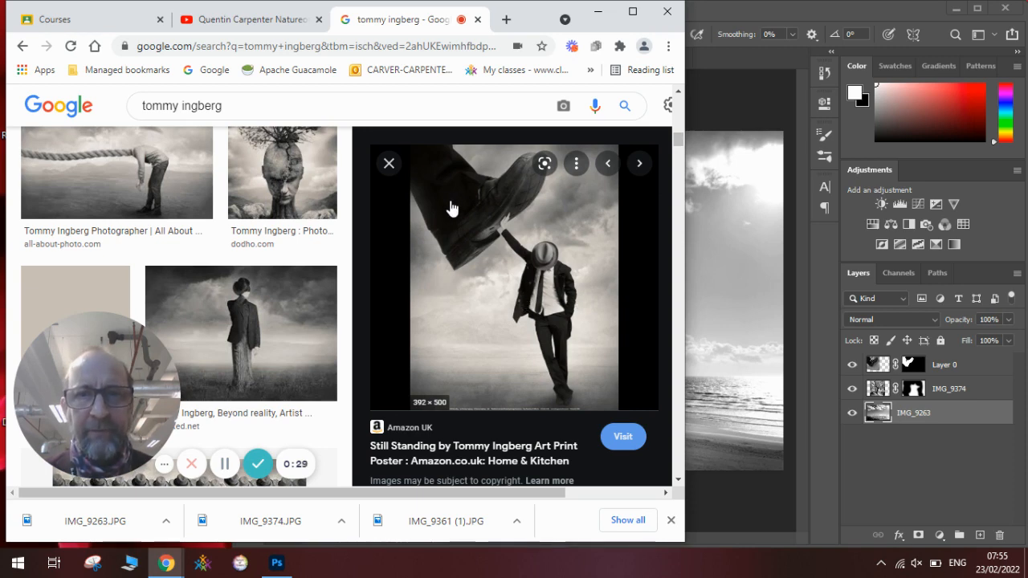
{"action": "left_click", "coordinate": [731, 110]}
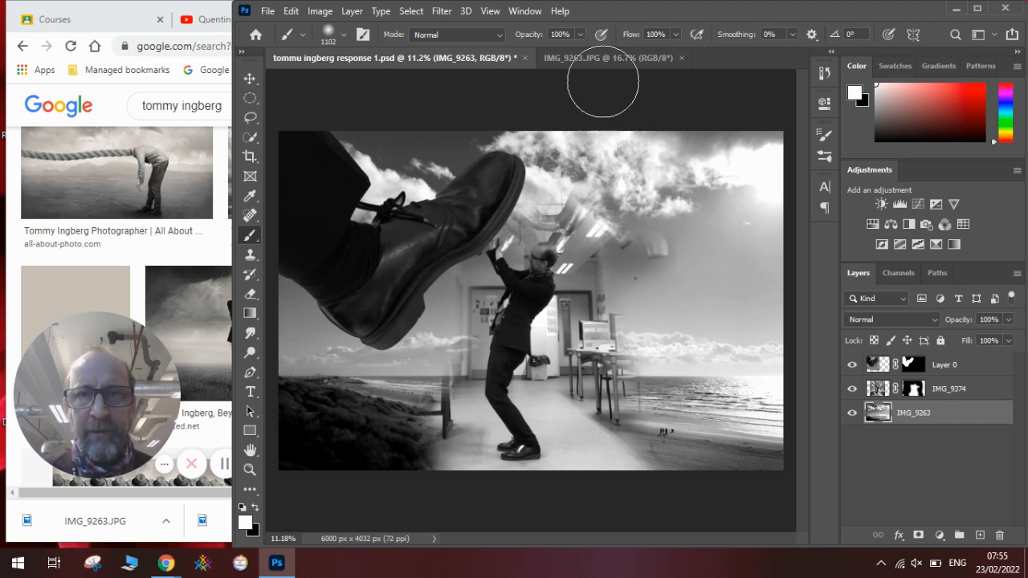
Step: Place the boot photo IMG_9361 (1) as an embedded image in the IMG_9263.JPG beach document at its default size
{"action": "left_click", "coordinate": [598, 53]}
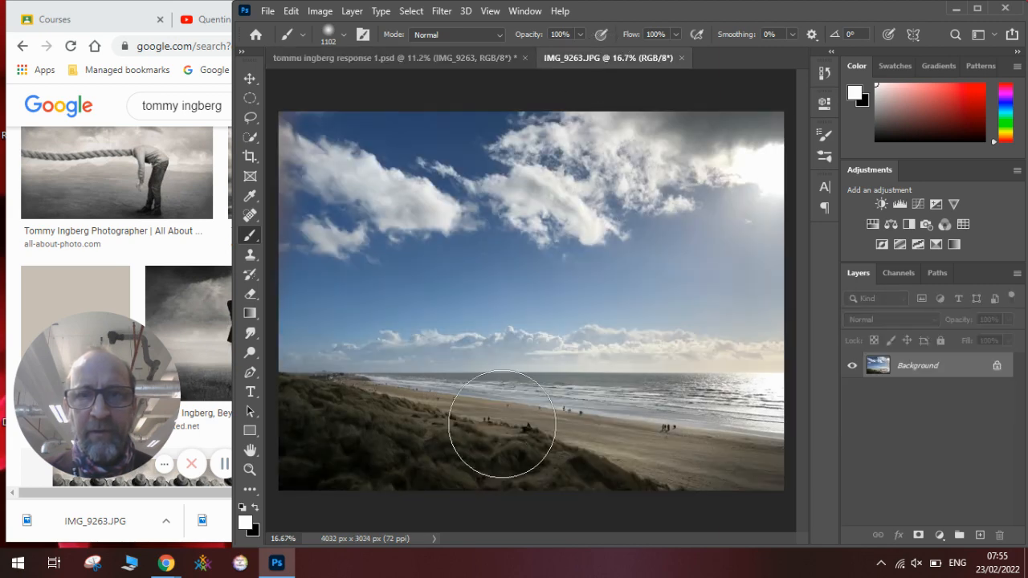
{"action": "left_click", "coordinate": [268, 12]}
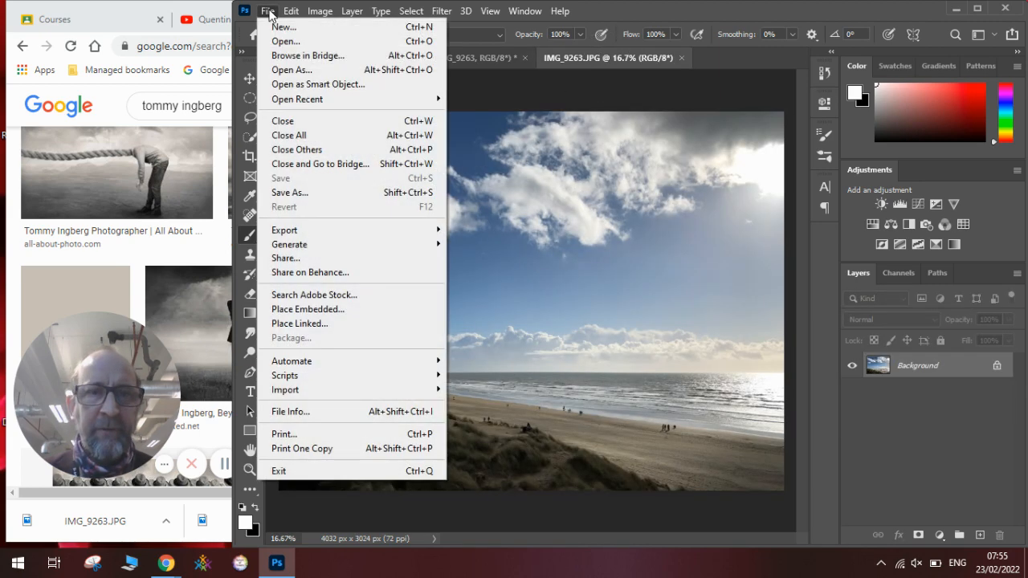
{"action": "left_click", "coordinate": [333, 311]}
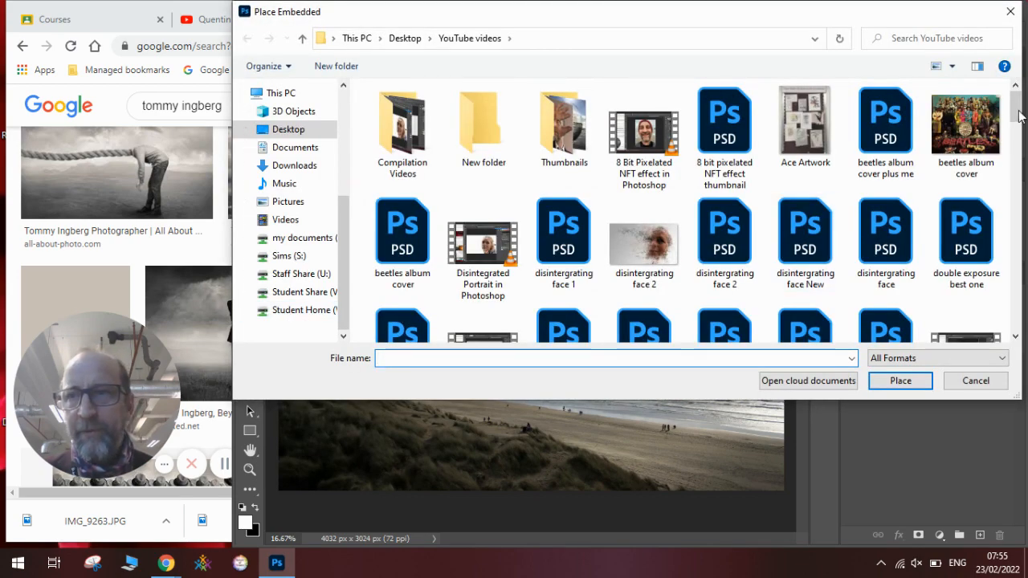
{"action": "left_click_drag", "start_coordinate": [1018, 116], "coordinate": [1014, 204]}
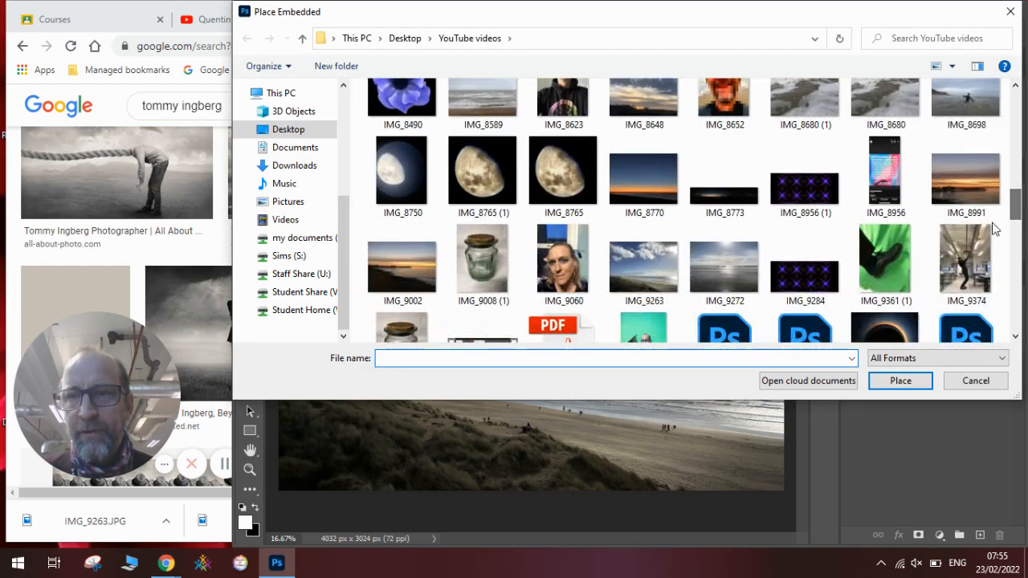
{"action": "left_click", "coordinate": [884, 264]}
{"action": "left_click", "coordinate": [888, 384]}
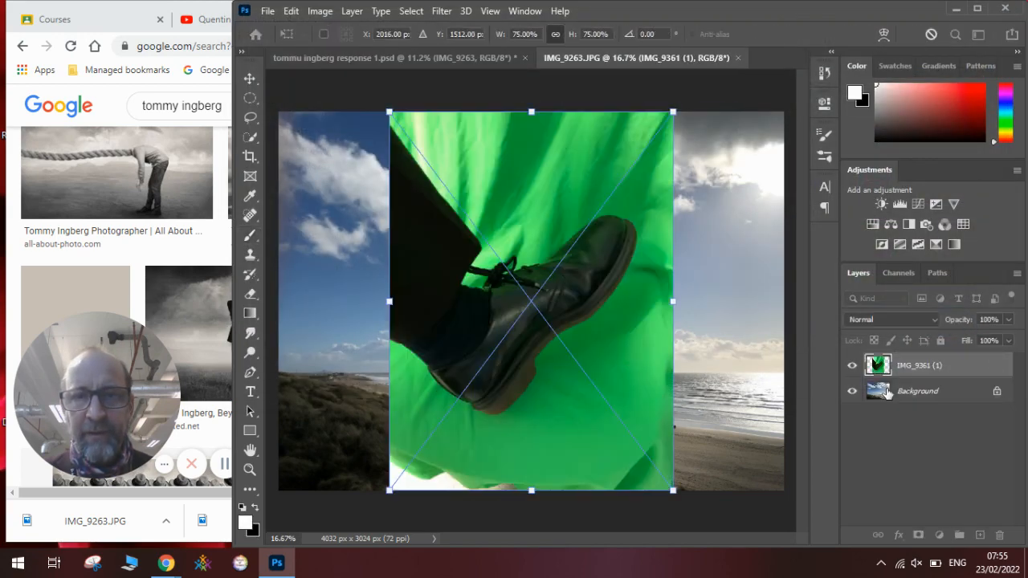
{"action": "key", "text": "Return"}
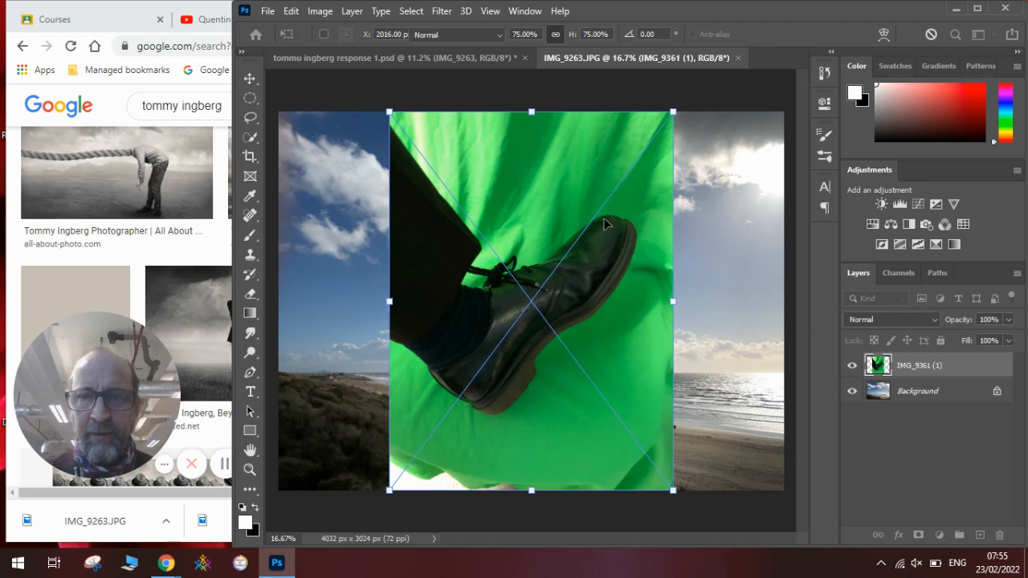
Step: Rasterize the placed boot layer IMG_9361 (1)
{"action": "key", "text": "b"}
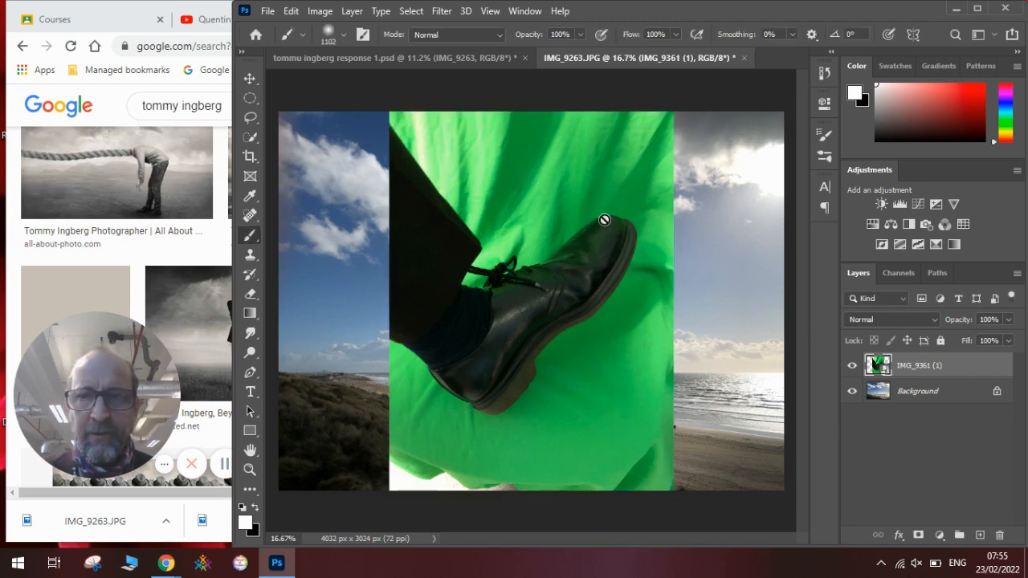
{"action": "right_click", "coordinate": [922, 368]}
{"action": "left_click", "coordinate": [810, 280]}
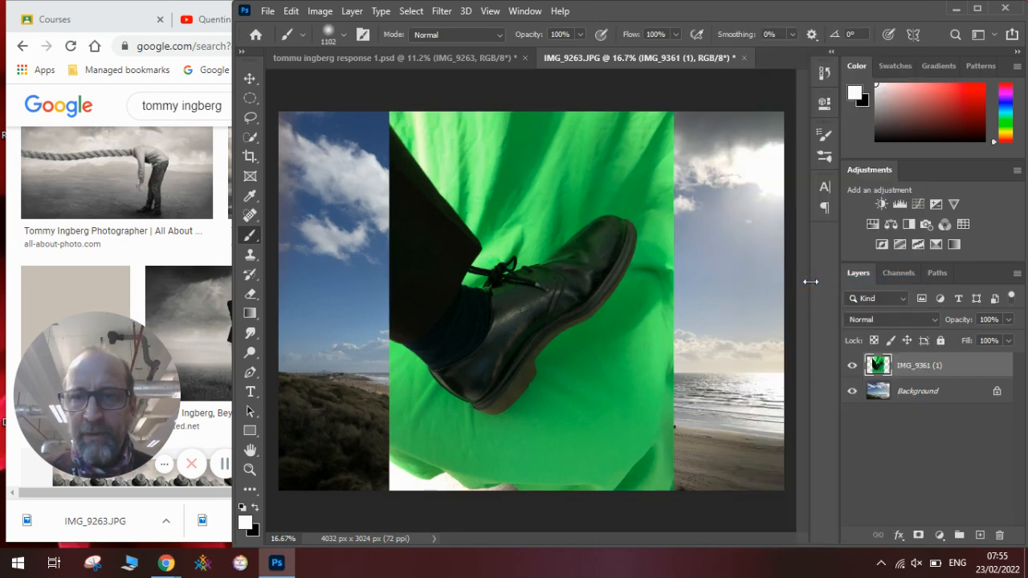
Step: Select the boot and leg with Select Subject and mask out the green backdrop with a layer mask
{"action": "left_click", "coordinate": [410, 10]}
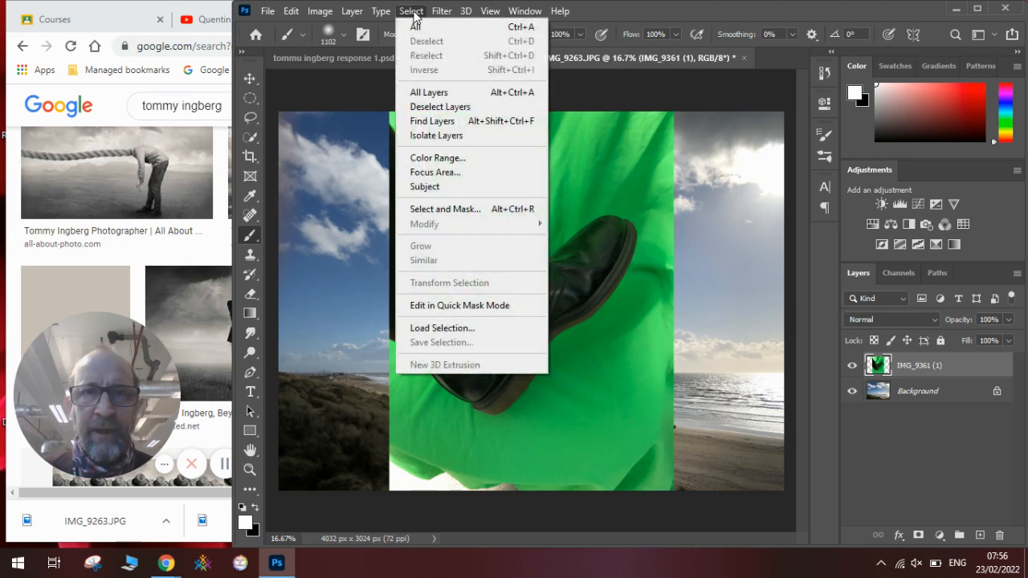
{"action": "left_click", "coordinate": [452, 186]}
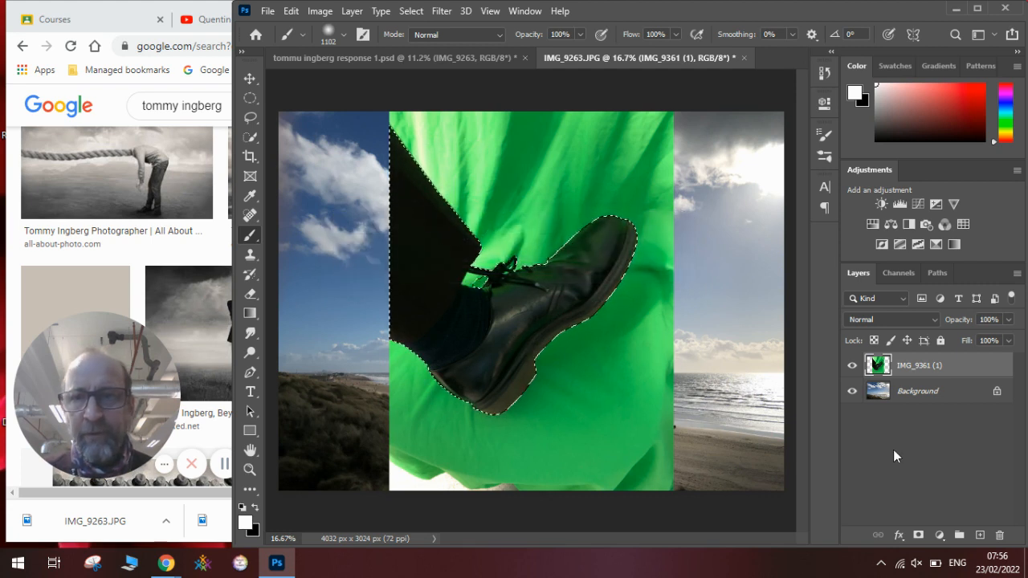
{"action": "left_click", "coordinate": [919, 535]}
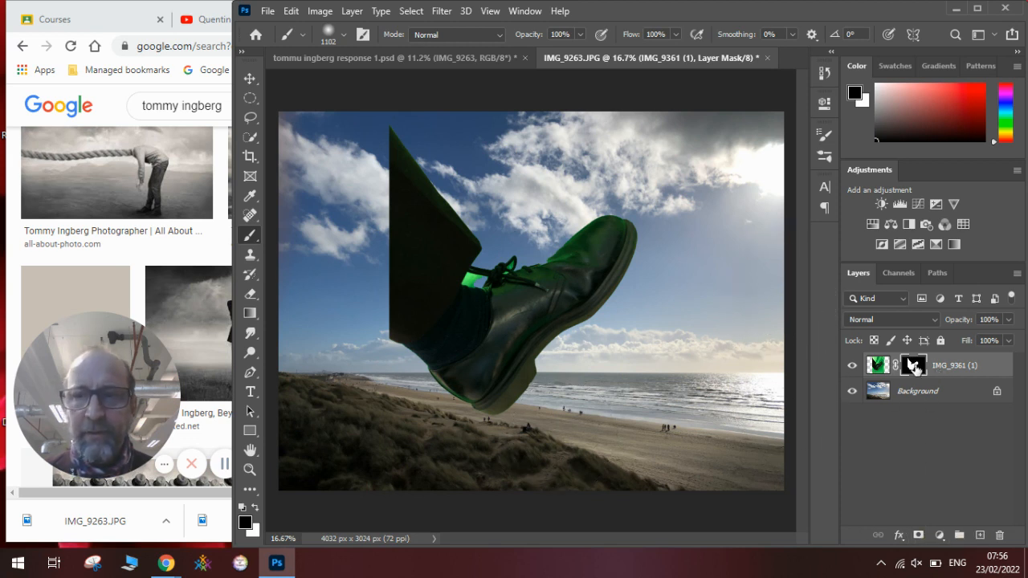
Step: Convert the image of the boot layer, not its mask, to black and white with the Default preset
{"action": "left_click", "coordinate": [327, 16]}
{"action": "mouse_move", "coordinate": [333, 50]}
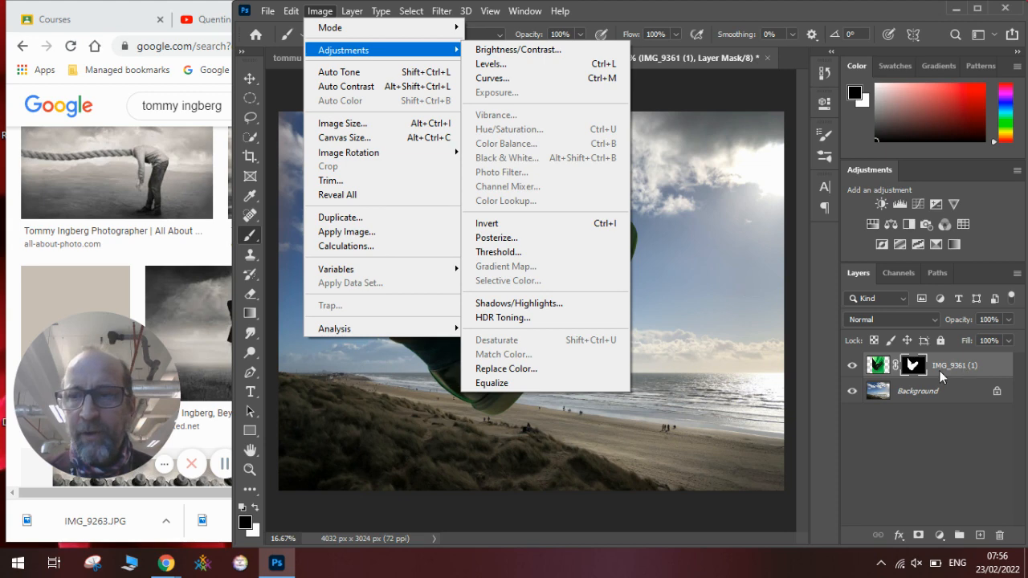
{"action": "left_click", "coordinate": [878, 366]}
{"action": "key", "text": "x"}
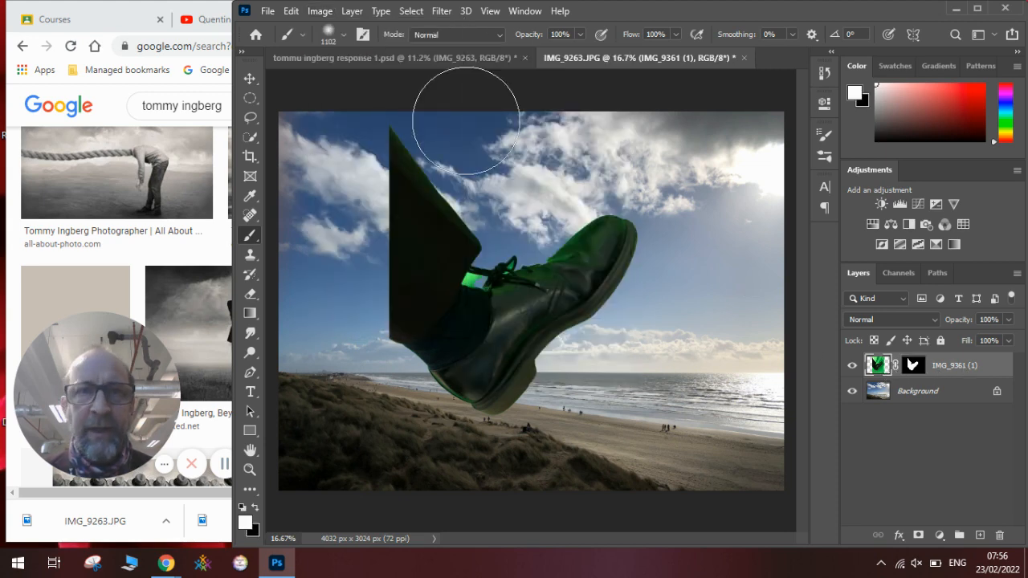
{"action": "left_click", "coordinate": [321, 11]}
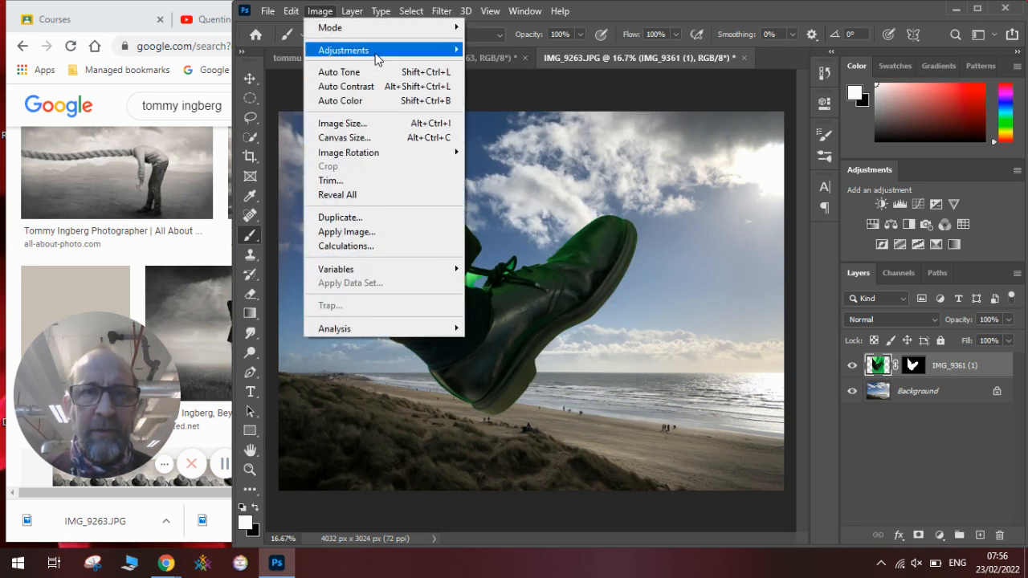
{"action": "mouse_move", "coordinate": [379, 51]}
{"action": "left_click", "coordinate": [551, 155]}
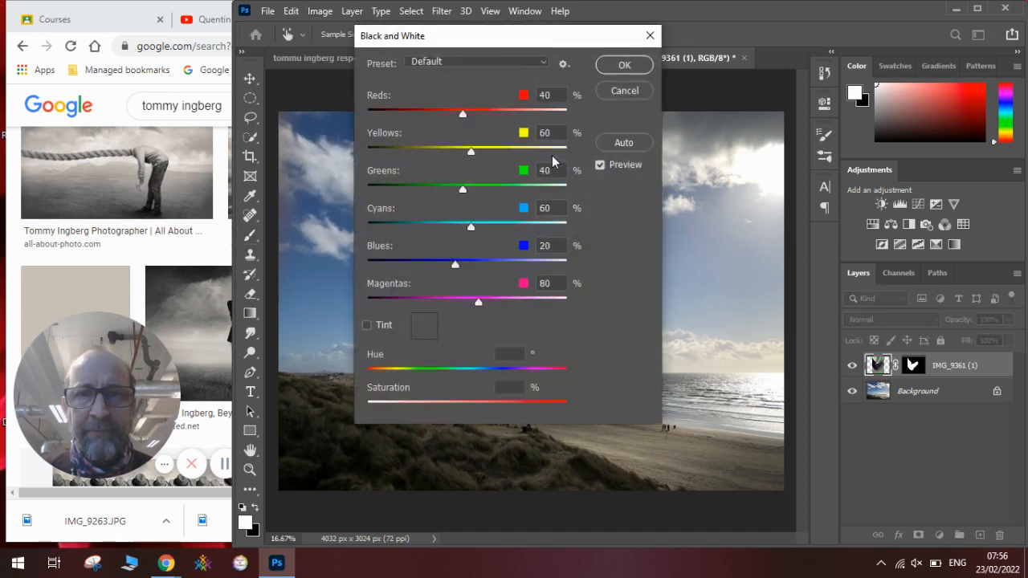
{"action": "left_click", "coordinate": [610, 64]}
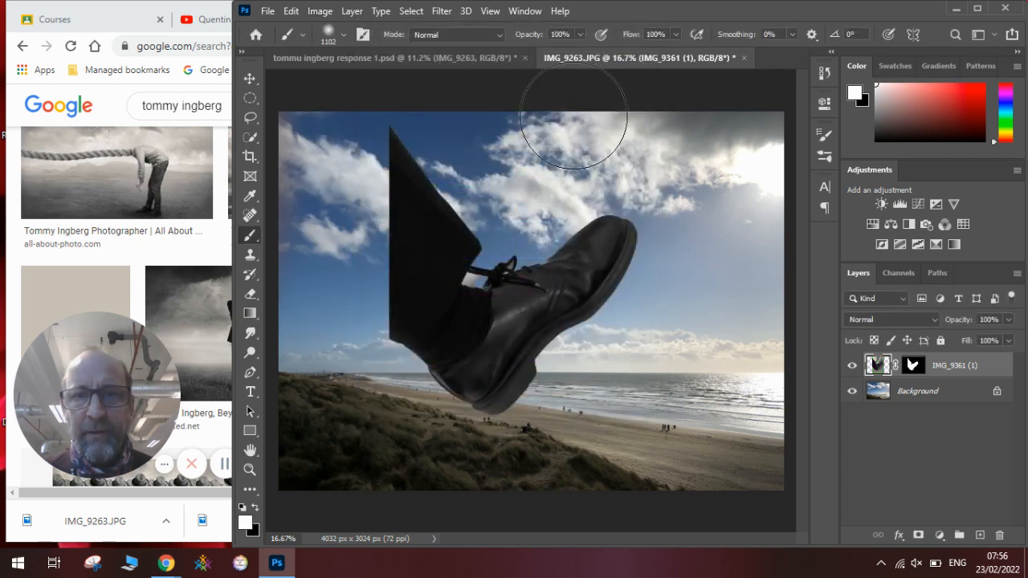
Step: Adjust the boot layer's Levels with a black input of 6 and a white input of 231
{"action": "left_click", "coordinate": [320, 10]}
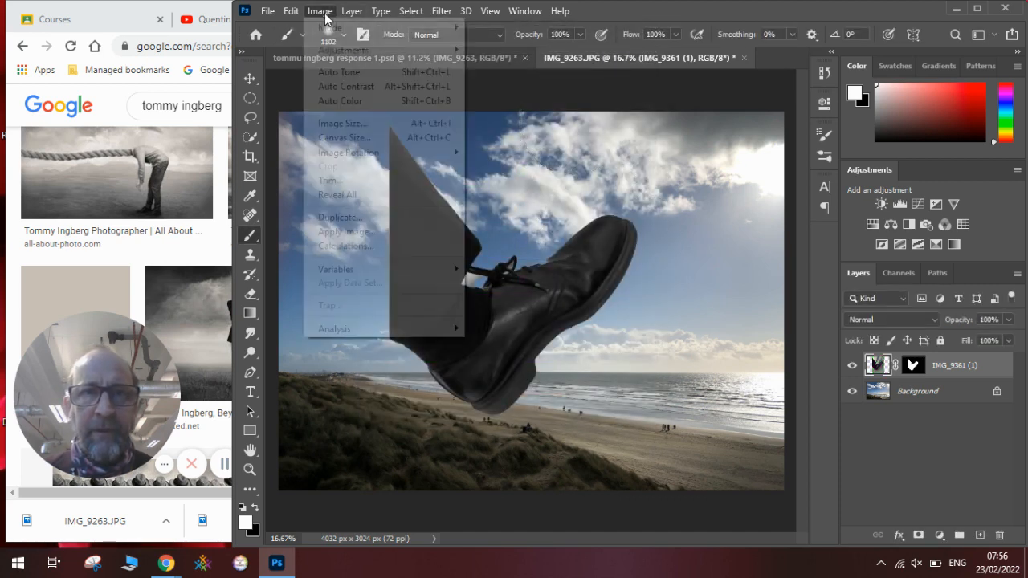
{"action": "mouse_move", "coordinate": [331, 50]}
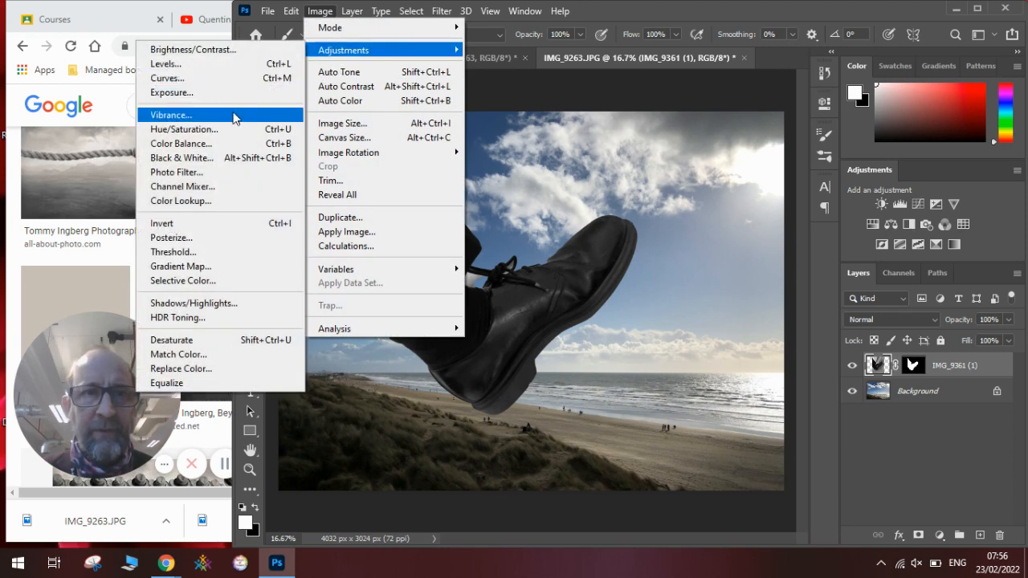
{"action": "left_click", "coordinate": [237, 65]}
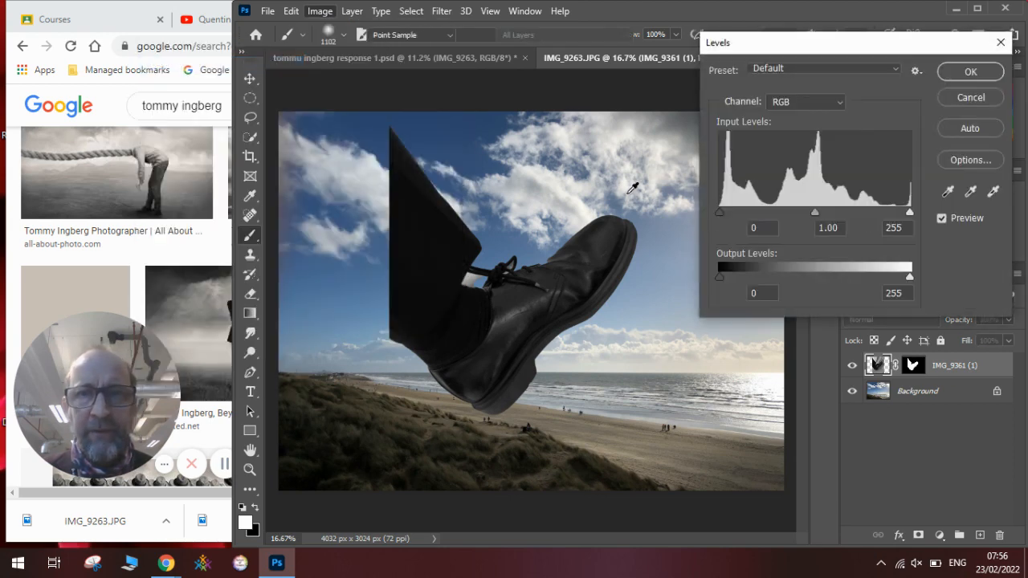
{"action": "left_click_drag", "start_coordinate": [721, 212], "coordinate": [725, 211]}
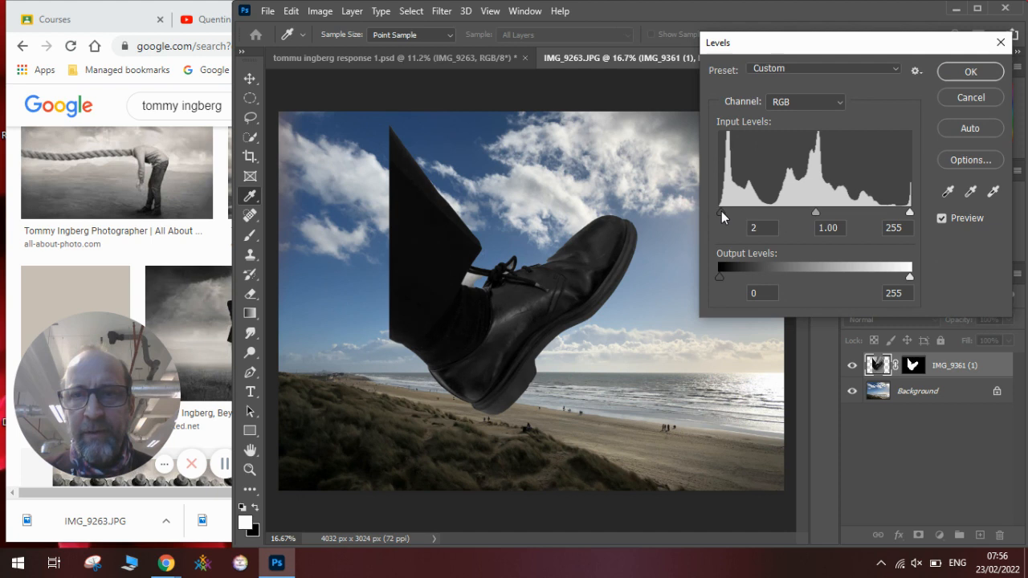
{"action": "left_click_drag", "start_coordinate": [910, 211], "coordinate": [891, 212]}
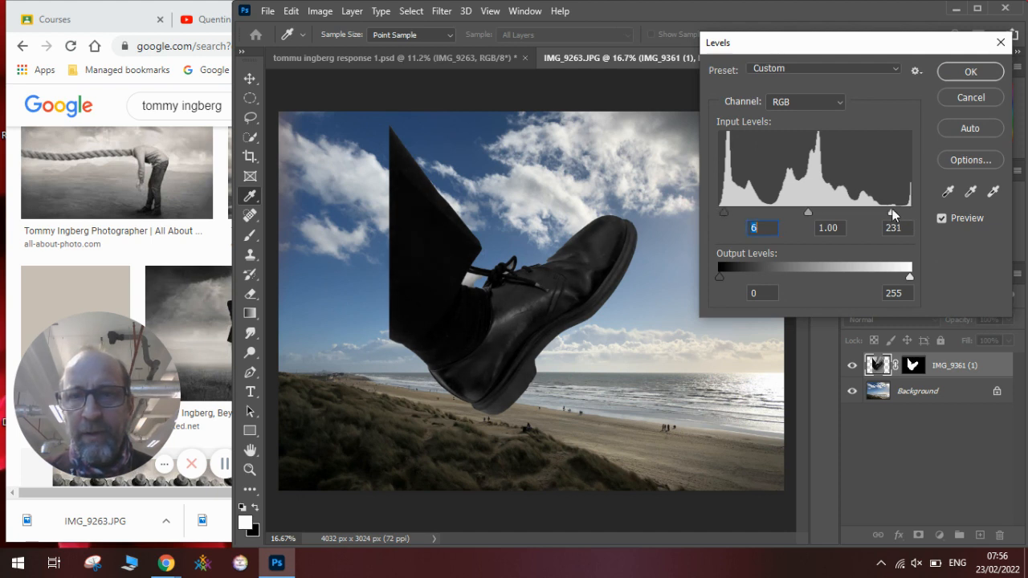
{"action": "left_click", "coordinate": [970, 72]}
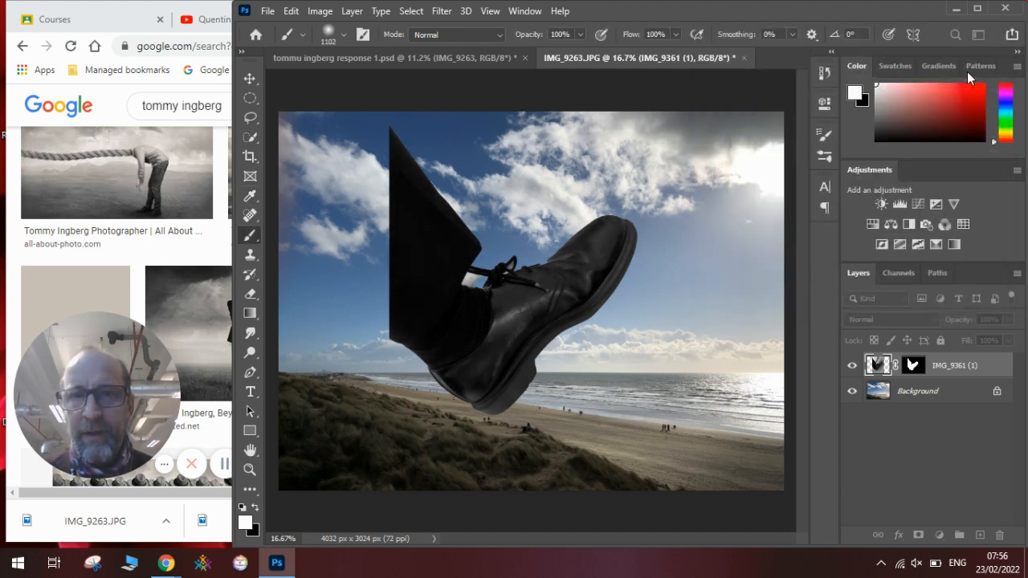
Step: Convert the beach Background layer to black and white with the Black & White adjustment
{"action": "left_click", "coordinate": [906, 391]}
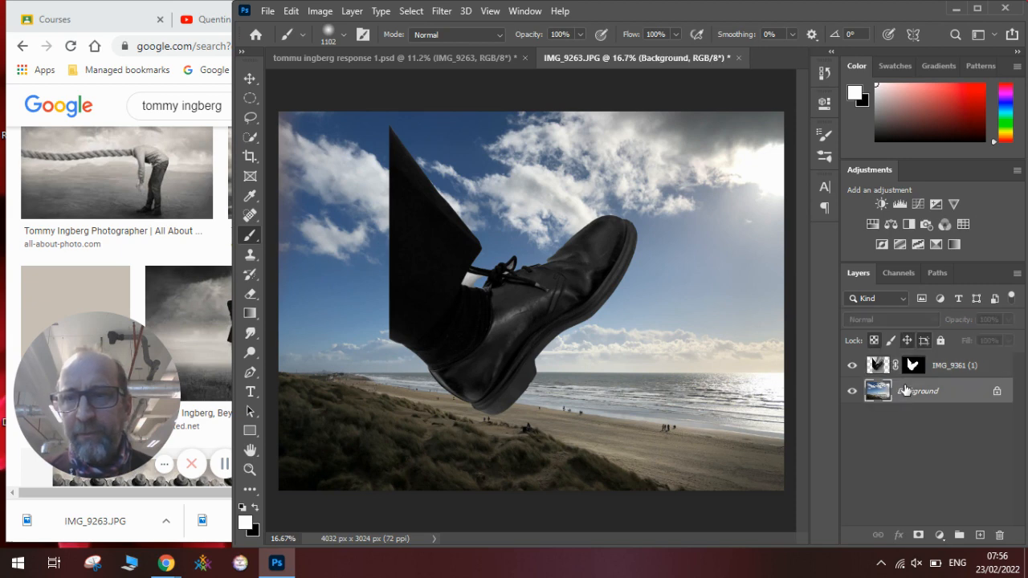
{"action": "left_click", "coordinate": [320, 12]}
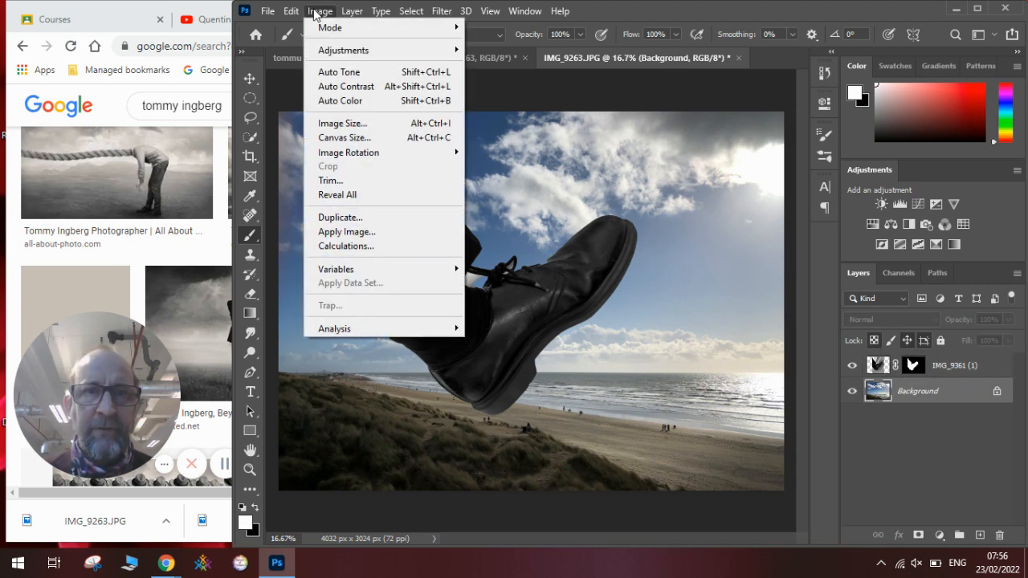
{"action": "mouse_move", "coordinate": [325, 50]}
{"action": "left_click", "coordinate": [506, 157]}
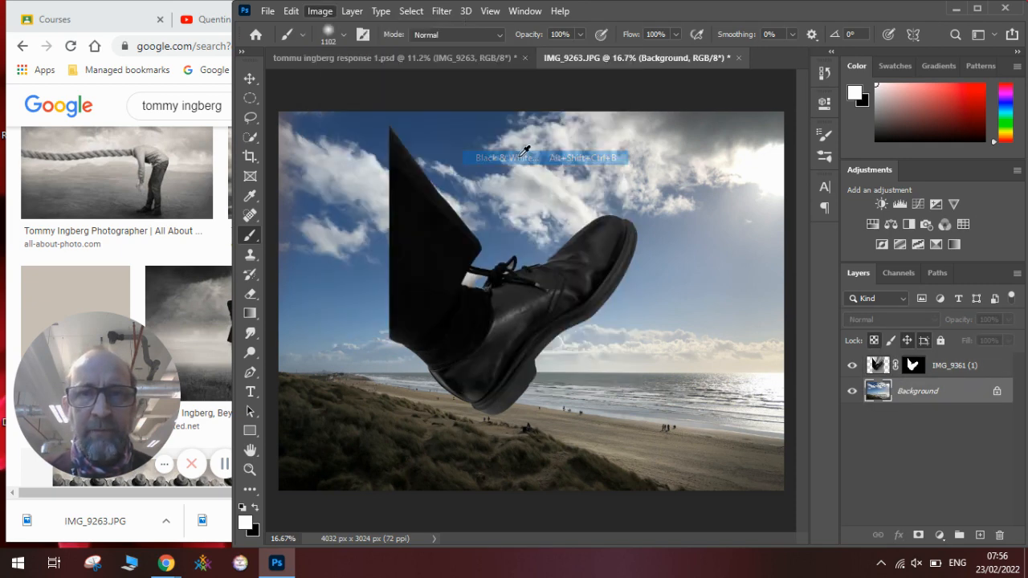
{"action": "left_click", "coordinate": [624, 66]}
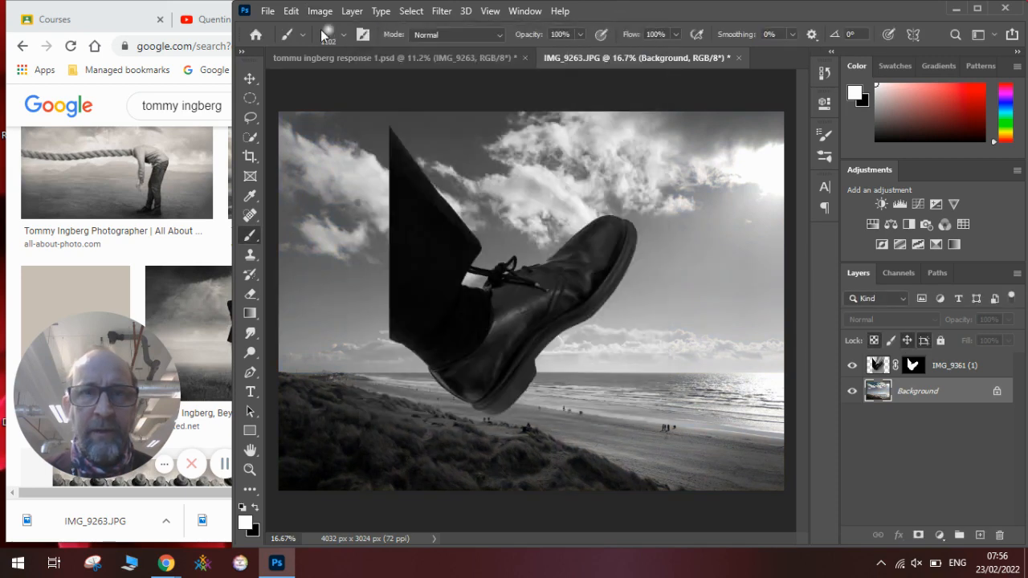
Step: Increase the beach Background layer's contrast with Levels by raising the black input and lowering the white input
{"action": "left_click", "coordinate": [321, 11]}
{"action": "mouse_move", "coordinate": [332, 50]}
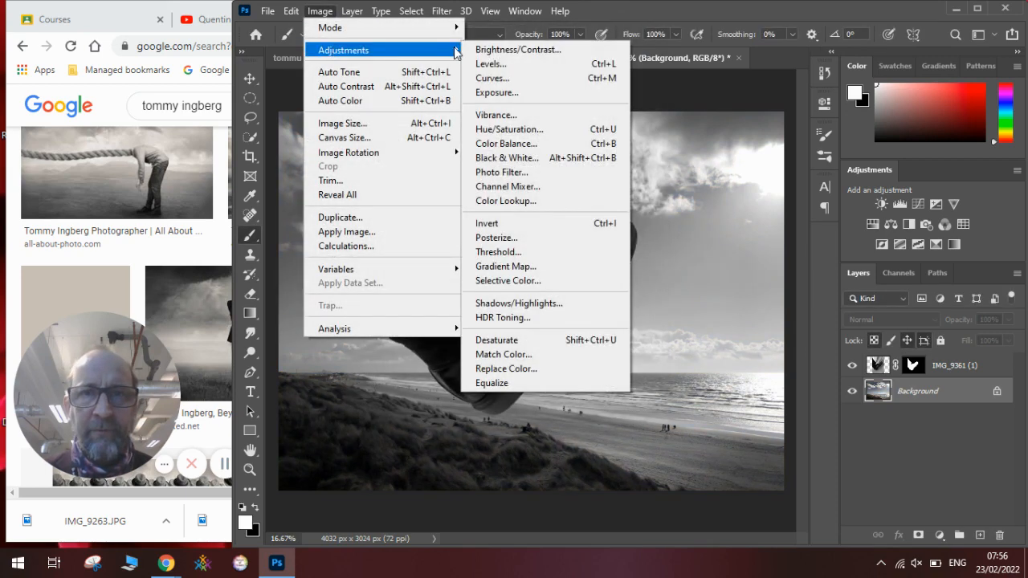
{"action": "left_click", "coordinate": [498, 64]}
{"action": "left_click_drag", "start_coordinate": [910, 212], "coordinate": [895, 212]}
{"action": "left_click_drag", "start_coordinate": [720, 212], "coordinate": [735, 211]}
{"action": "left_click", "coordinate": [968, 72]}
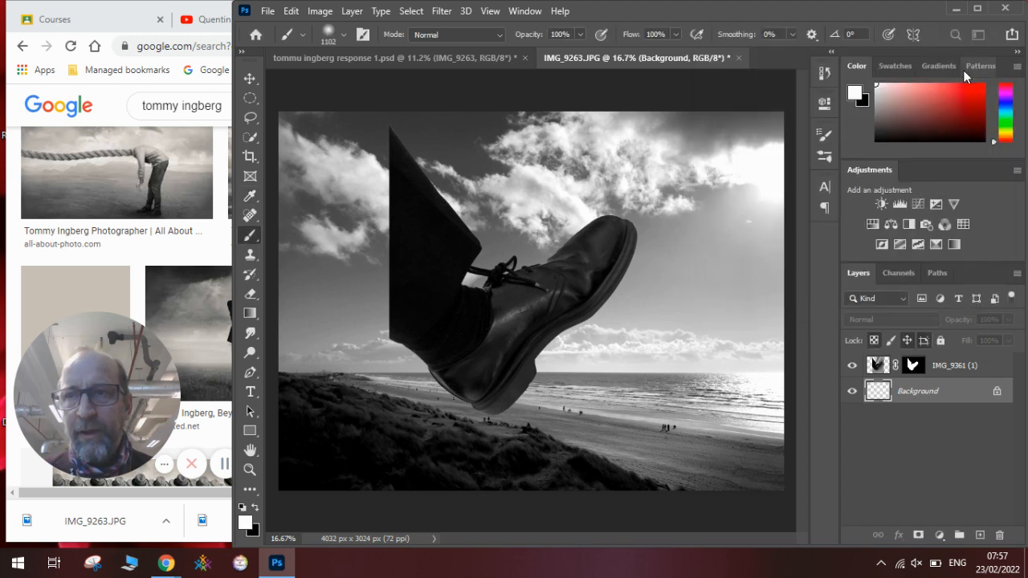
Step: Move the boot layer into the upper-left corner of the beach image and enlarge it to about 109%
{"action": "left_click", "coordinate": [955, 367]}
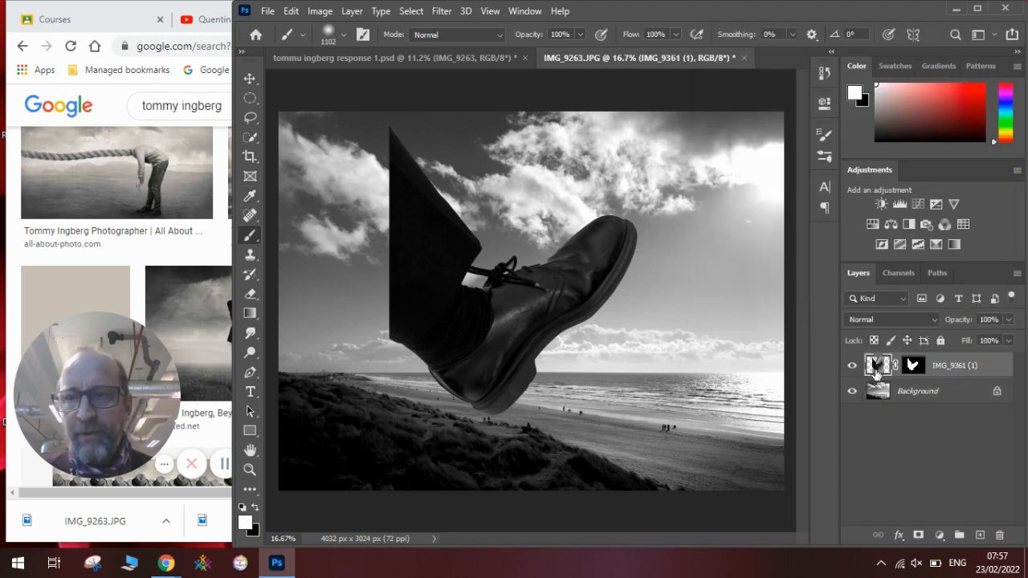
{"action": "left_click", "coordinate": [249, 78]}
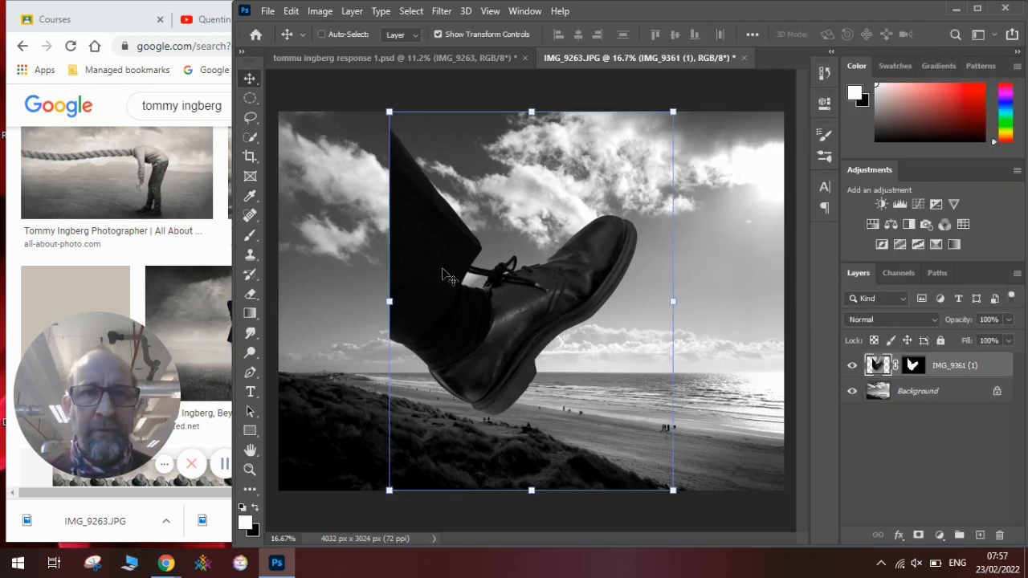
{"action": "left_click_drag", "start_coordinate": [446, 275], "coordinate": [336, 212]}
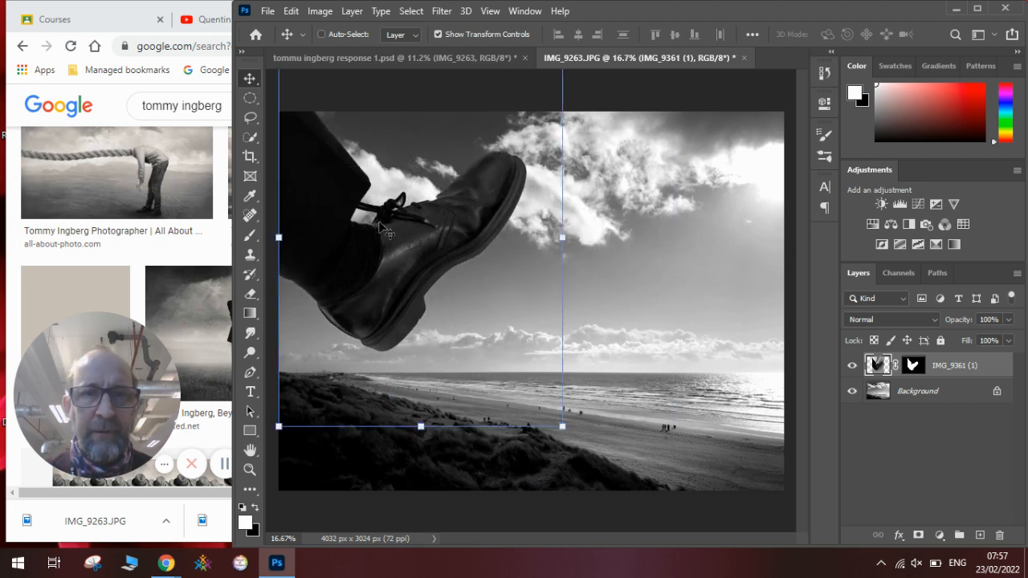
{"action": "left_click_drag", "start_coordinate": [561, 426], "coordinate": [588, 460]}
{"action": "key", "text": "ctrl+z"}
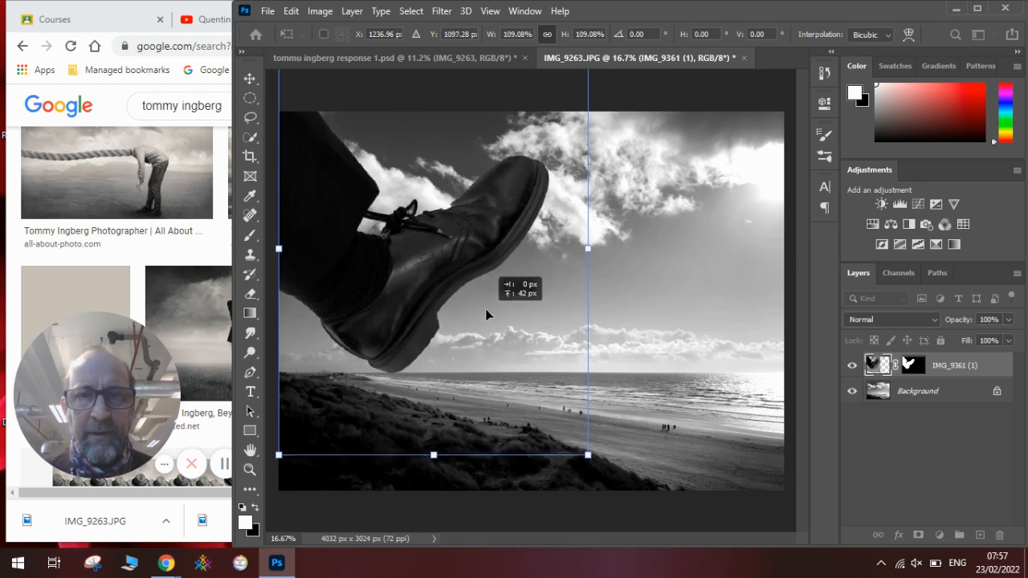
{"action": "key", "text": "Return"}
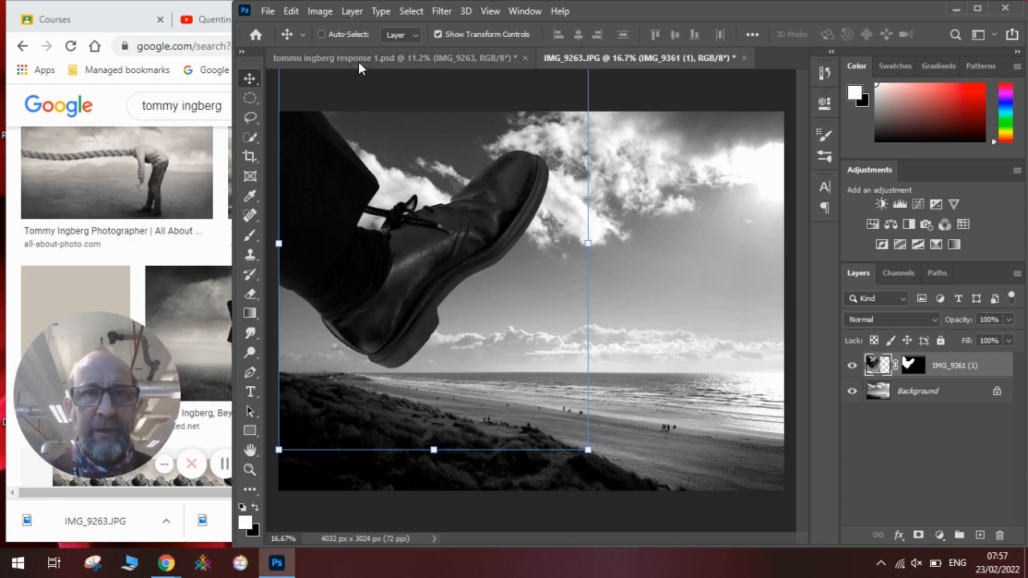
{"action": "left_click", "coordinate": [268, 11]}
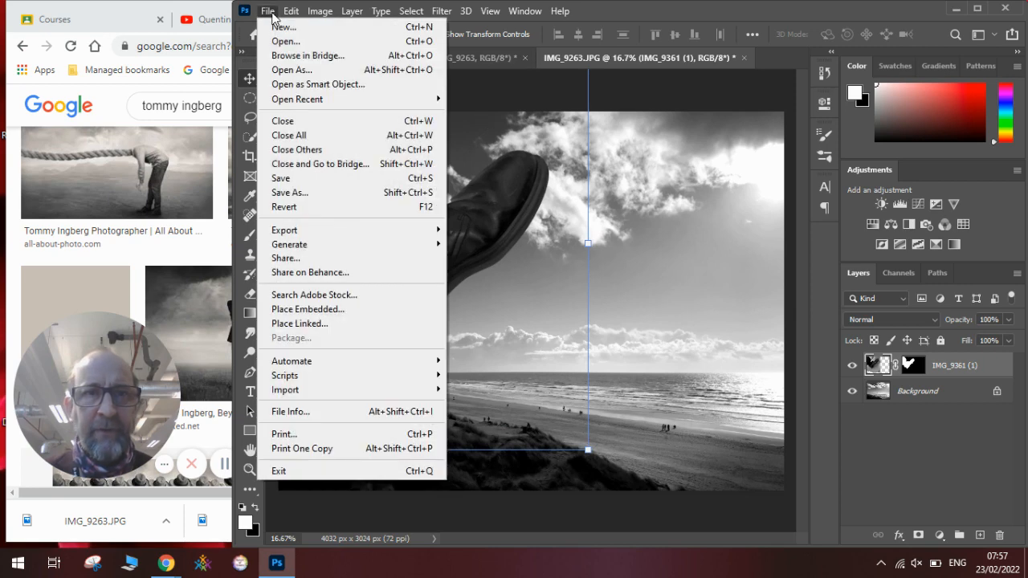
{"action": "left_click", "coordinate": [327, 323]}
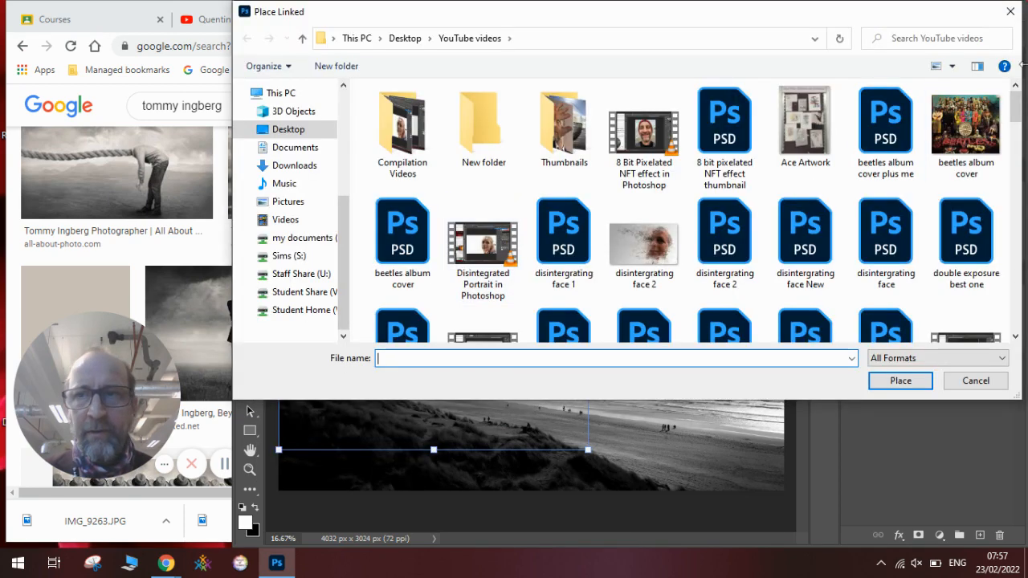
{"action": "left_click", "coordinate": [1010, 12]}
{"action": "left_click", "coordinate": [267, 10]}
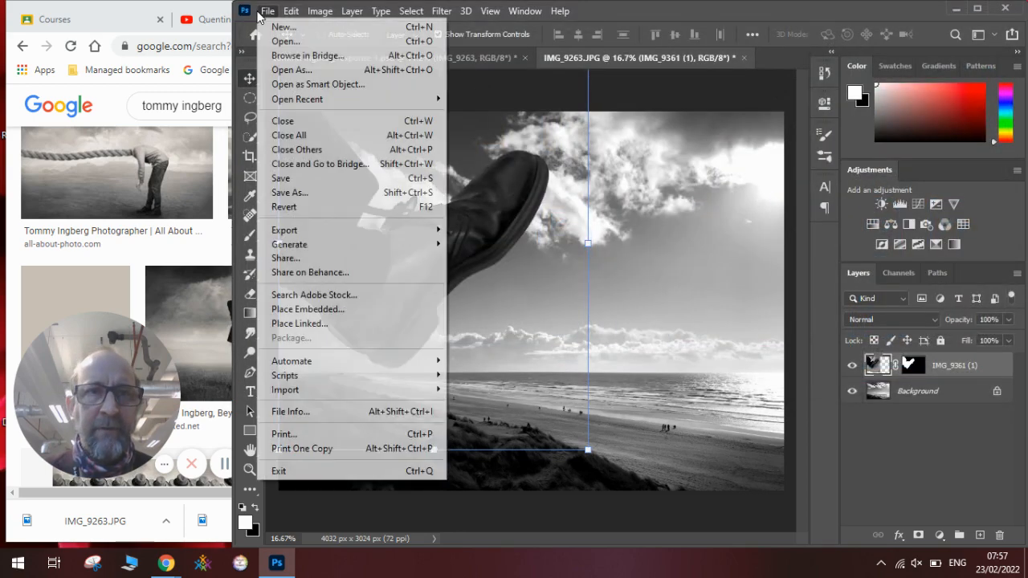
{"action": "left_click", "coordinate": [333, 307]}
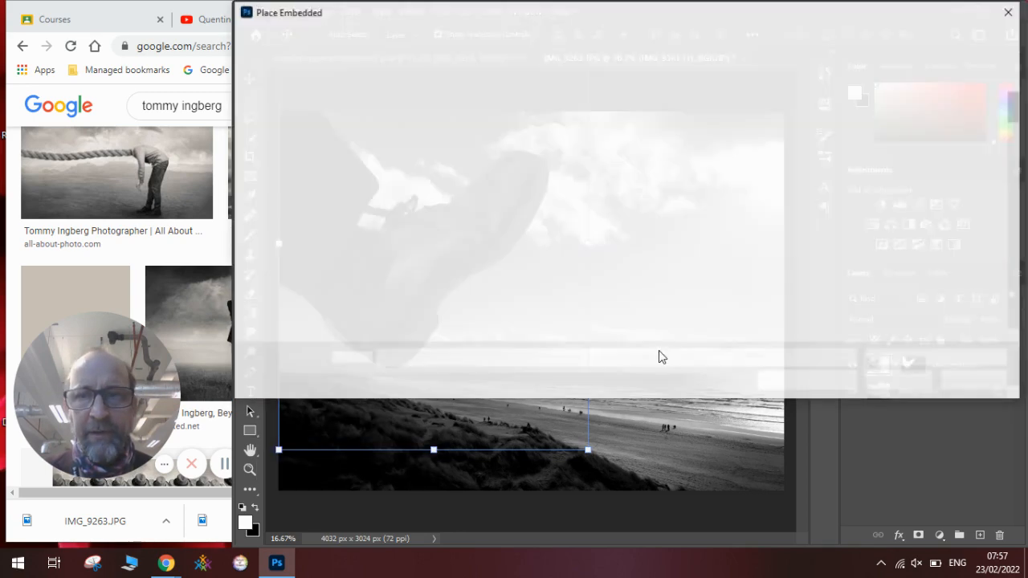
{"action": "scroll", "coordinate": [968, 190], "scroll_direction": "down", "scroll_amount": 10}
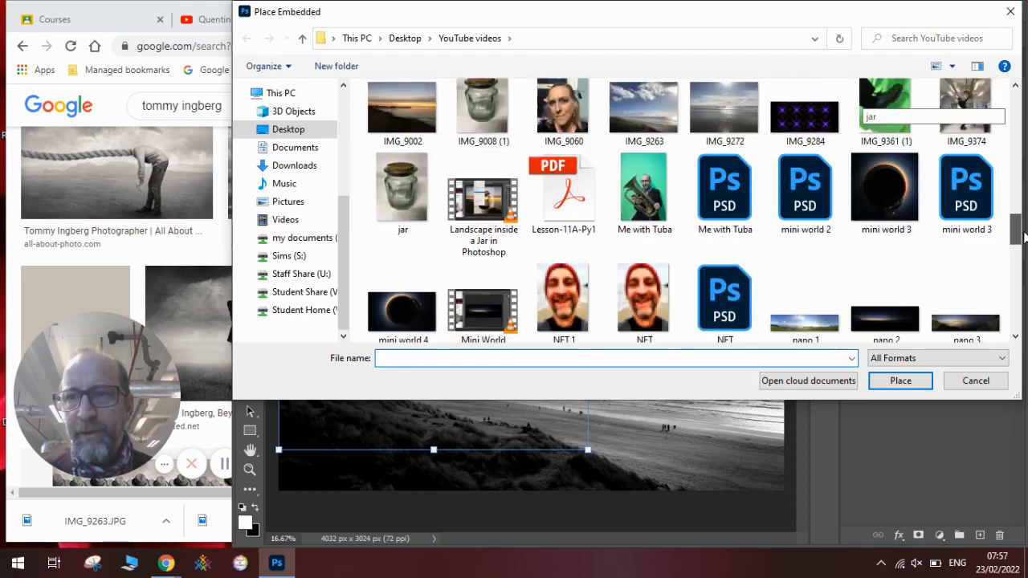
{"action": "left_click", "coordinate": [966, 190]}
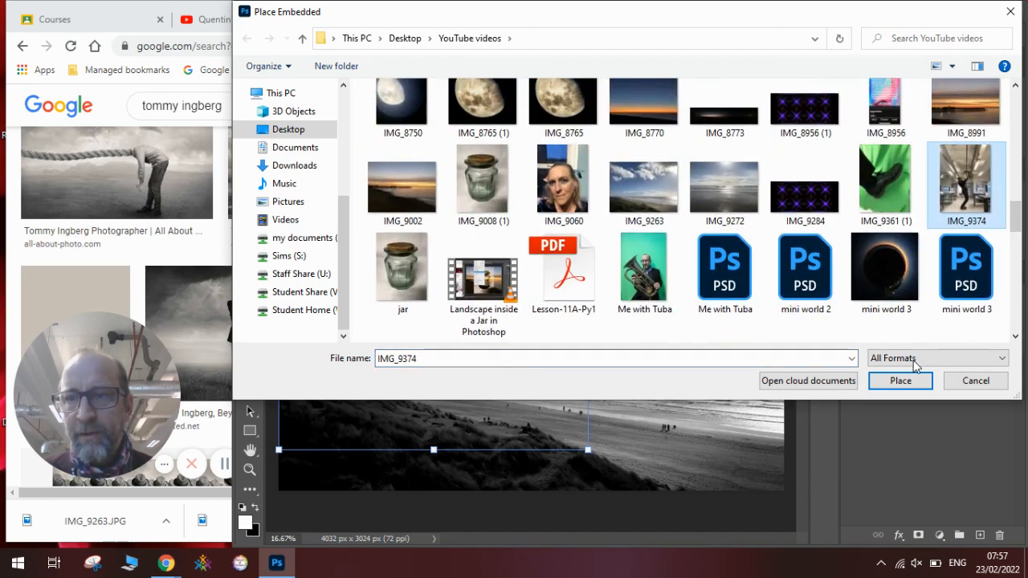
{"action": "left_click", "coordinate": [907, 382]}
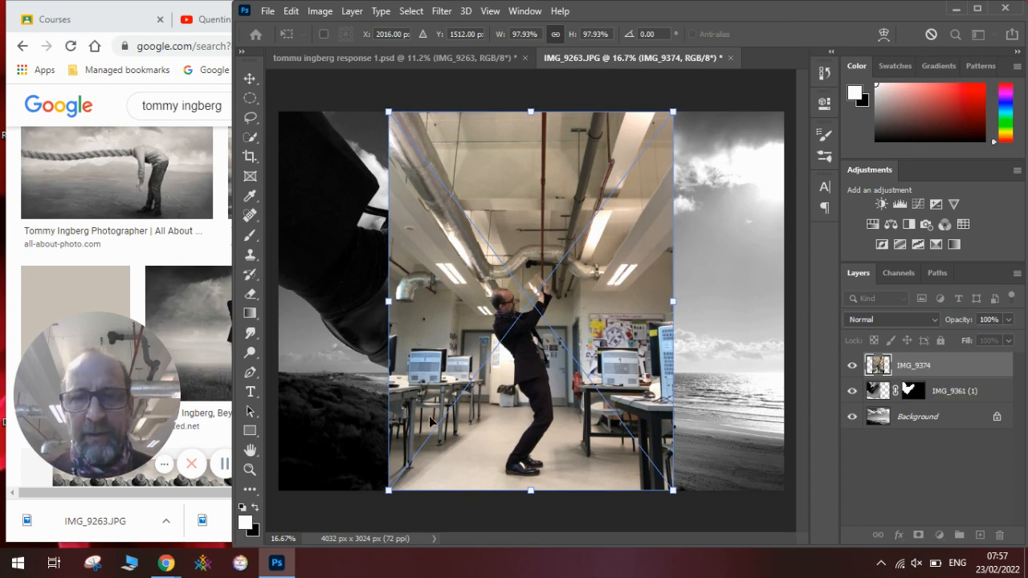
{"action": "left_click", "coordinate": [451, 65]}
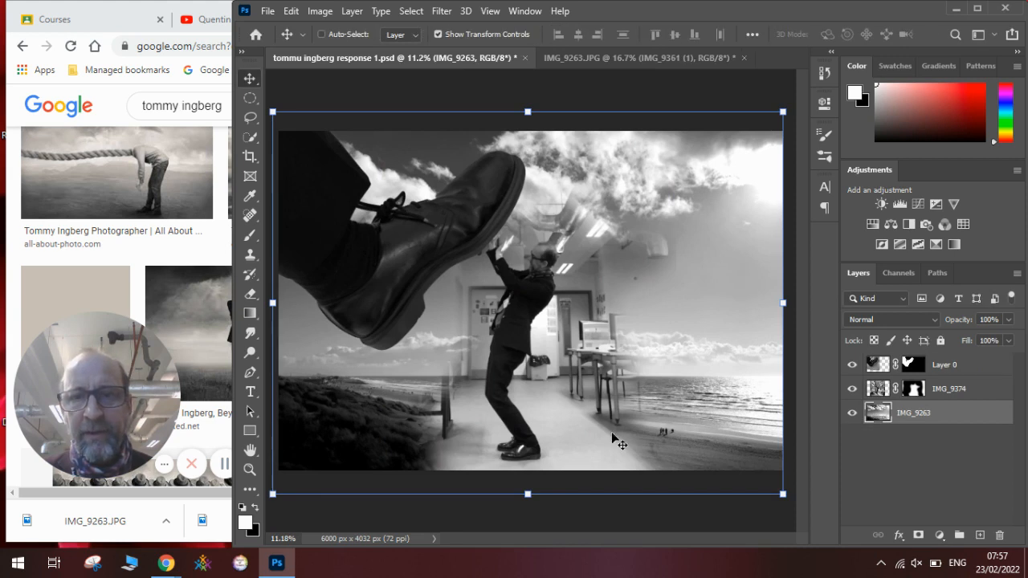
{"action": "left_click", "coordinate": [597, 61]}
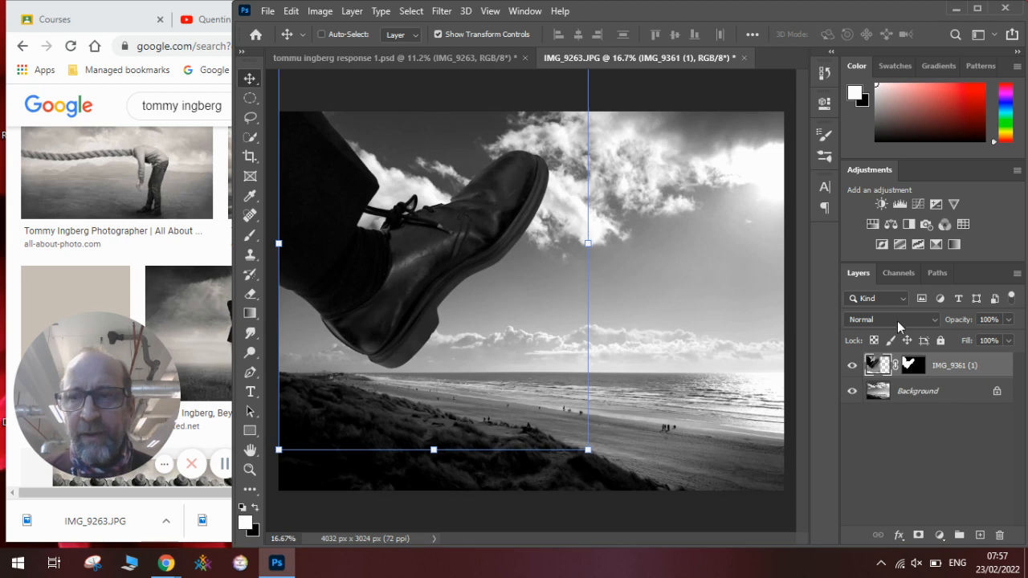
Step: Place the IMG_9374 photo of the man as an embedded image in the beach composite
{"action": "left_click", "coordinate": [270, 13]}
{"action": "left_click", "coordinate": [336, 307]}
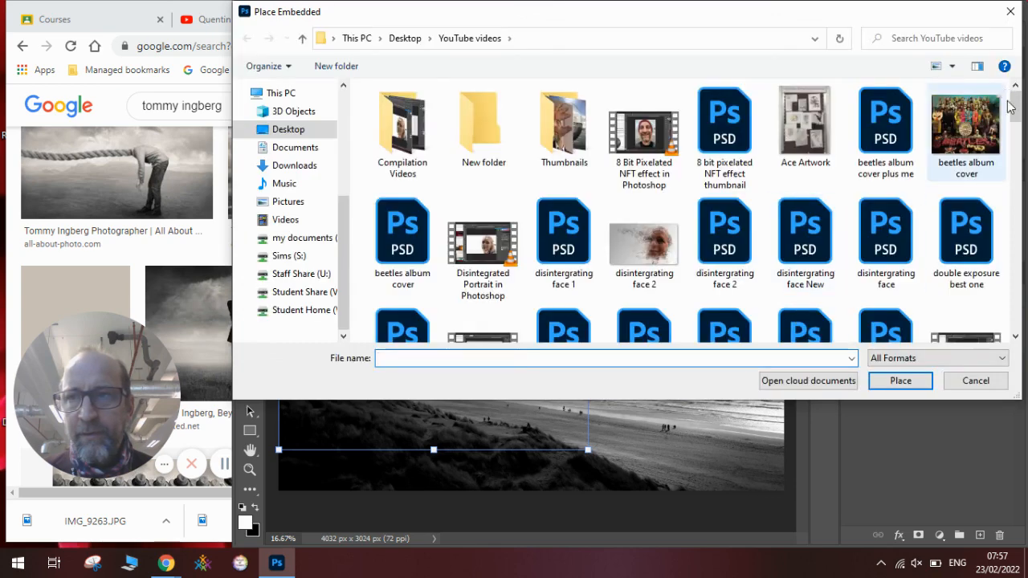
{"action": "left_click_drag", "start_coordinate": [1014, 112], "coordinate": [1013, 175]}
{"action": "scroll", "coordinate": [1014, 178], "scroll_direction": "down", "scroll_amount": 5}
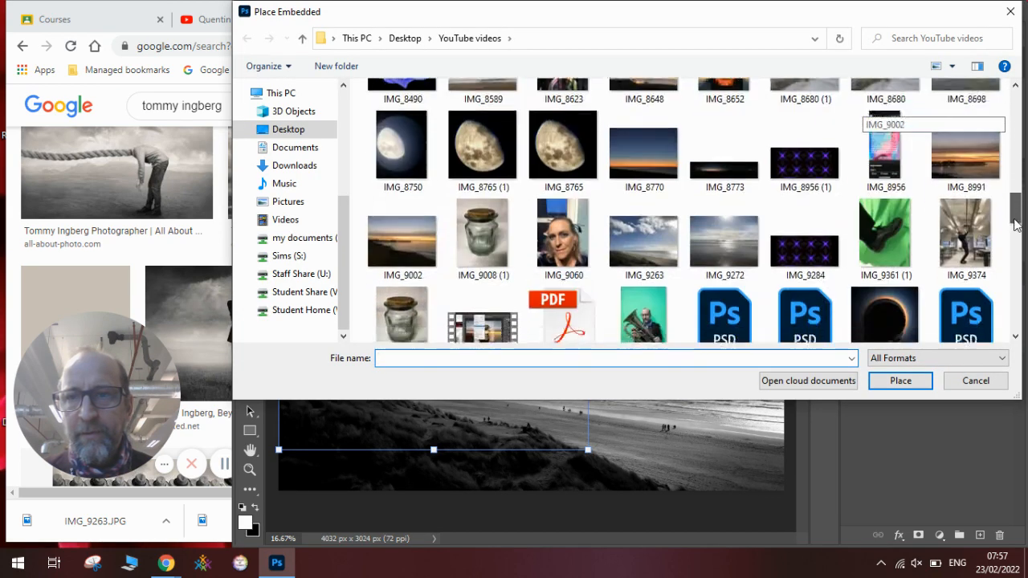
{"action": "left_click", "coordinate": [884, 175]}
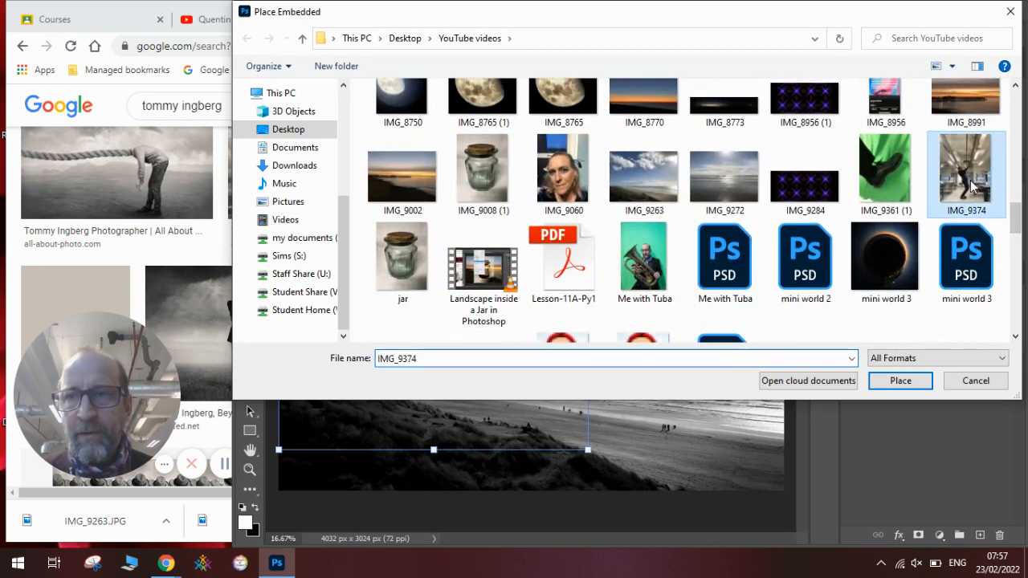
{"action": "left_click", "coordinate": [900, 381]}
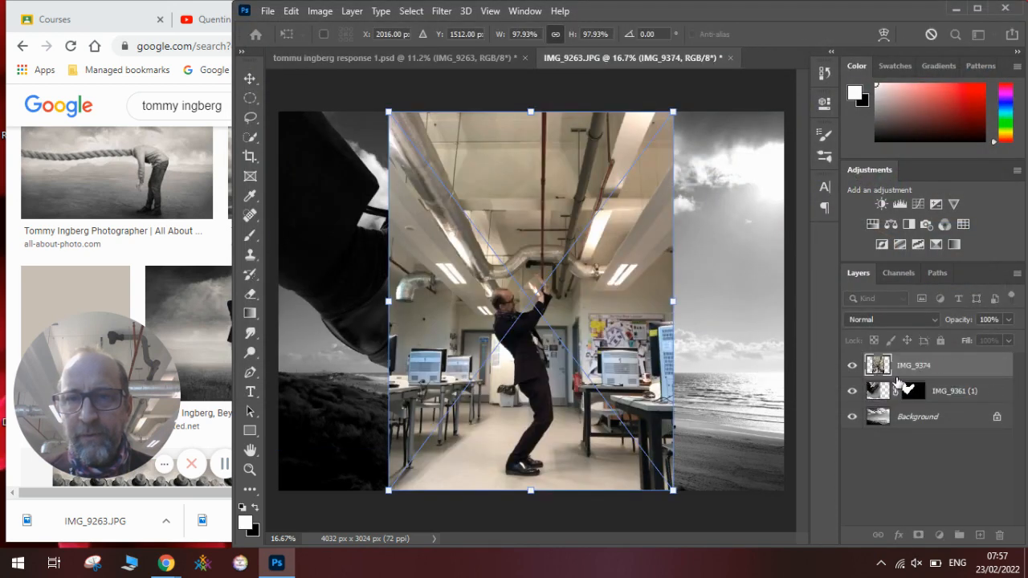
Step: Flip the placed photo of the man horizontally and commit the placement
{"action": "left_click", "coordinate": [291, 12]}
{"action": "mouse_move", "coordinate": [370, 348]}
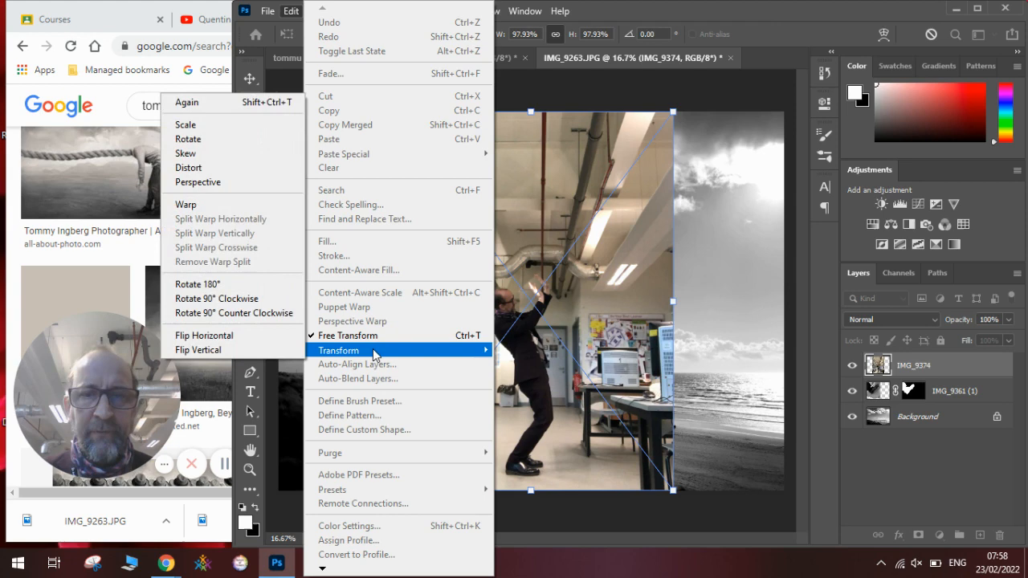
{"action": "left_click", "coordinate": [255, 335]}
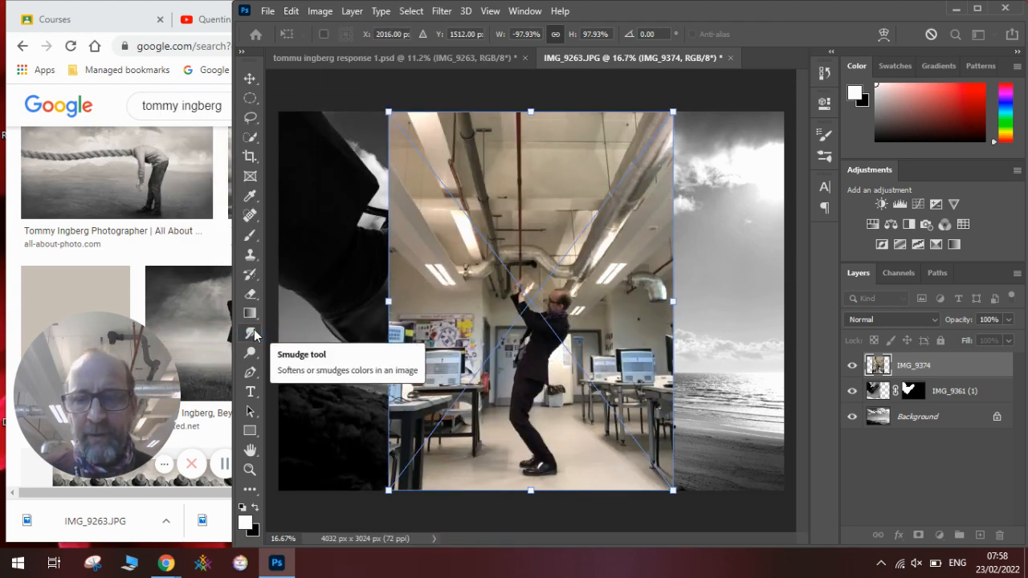
{"action": "key", "text": "Return"}
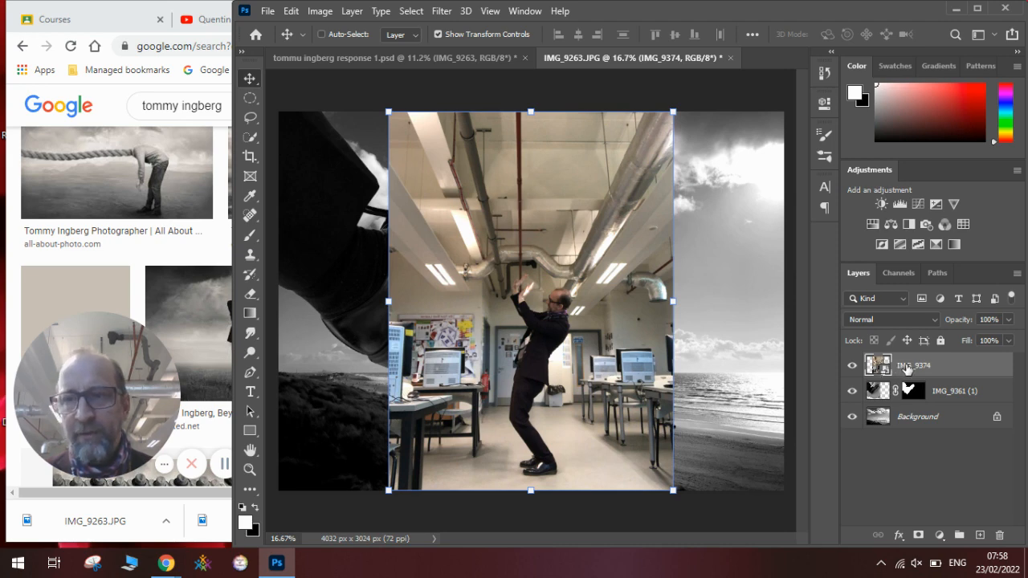
Step: Rasterize the IMG_9374 layer and move it below the boot layer in the stacking order
{"action": "right_click", "coordinate": [906, 365]}
{"action": "left_click", "coordinate": [796, 281]}
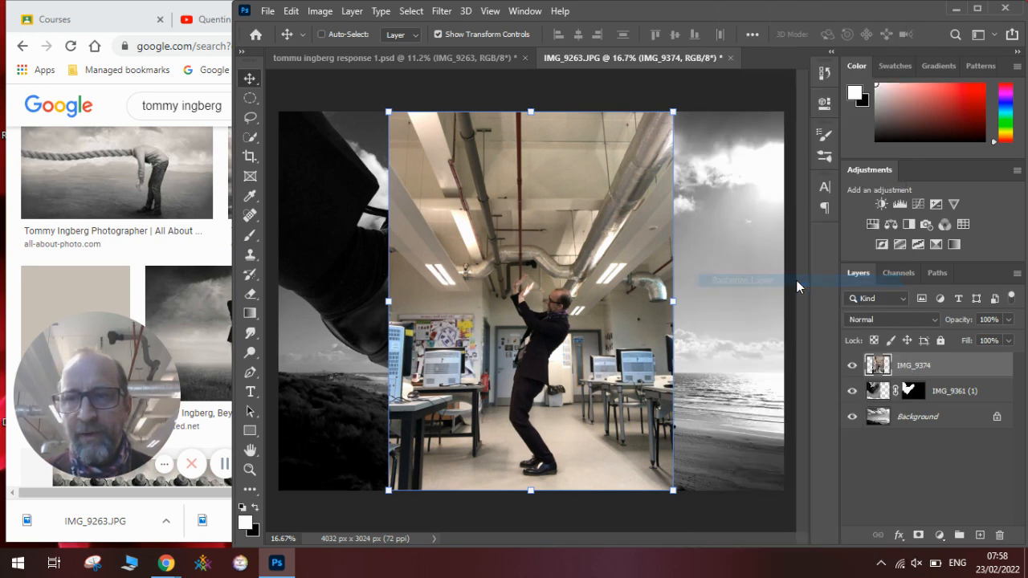
{"action": "left_click_drag", "start_coordinate": [955, 365], "coordinate": [952, 399]}
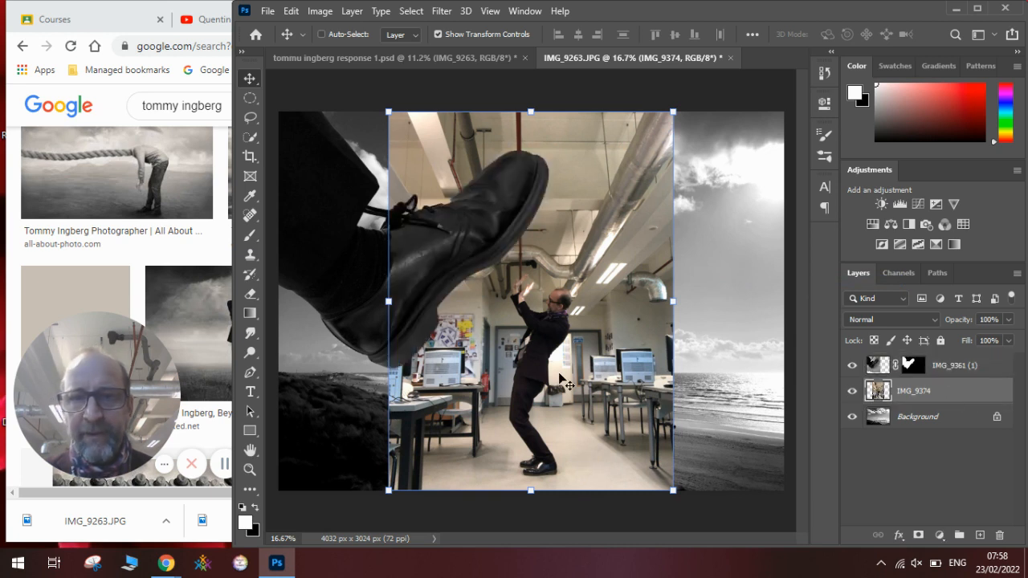
Step: Position the man's raised hands against the sole of the boot and scale his layer to about 108.6%
{"action": "left_click_drag", "start_coordinate": [562, 380], "coordinate": [549, 344]}
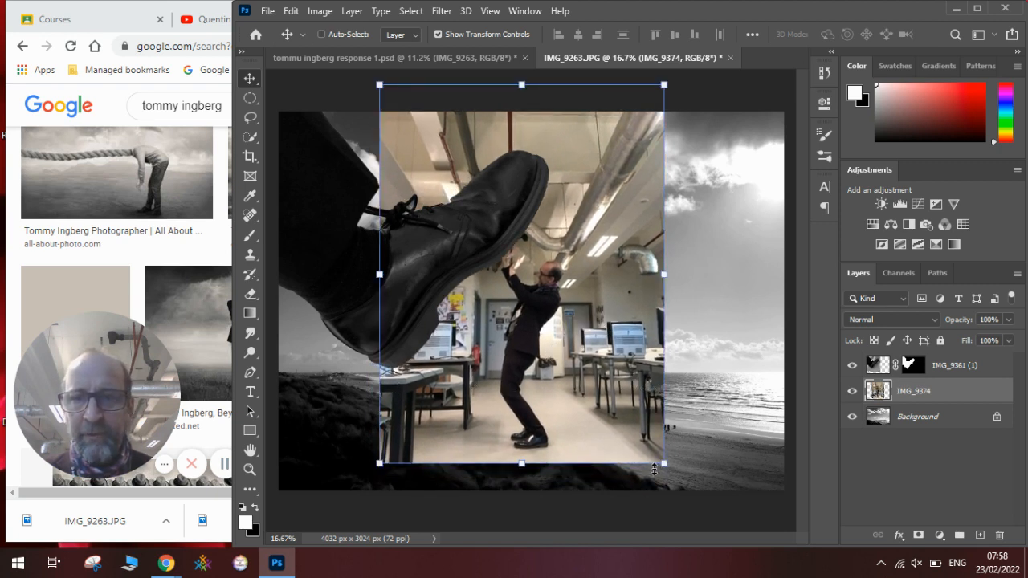
{"action": "left_click_drag", "start_coordinate": [664, 464], "coordinate": [682, 487]}
{"action": "mouse_move", "coordinate": [631, 441]}
{"action": "left_mouse_down"}
{"action": "mouse_move", "coordinate": [628, 418]}
{"action": "mouse_move", "coordinate": [636, 433]}
{"action": "left_mouse_up"}
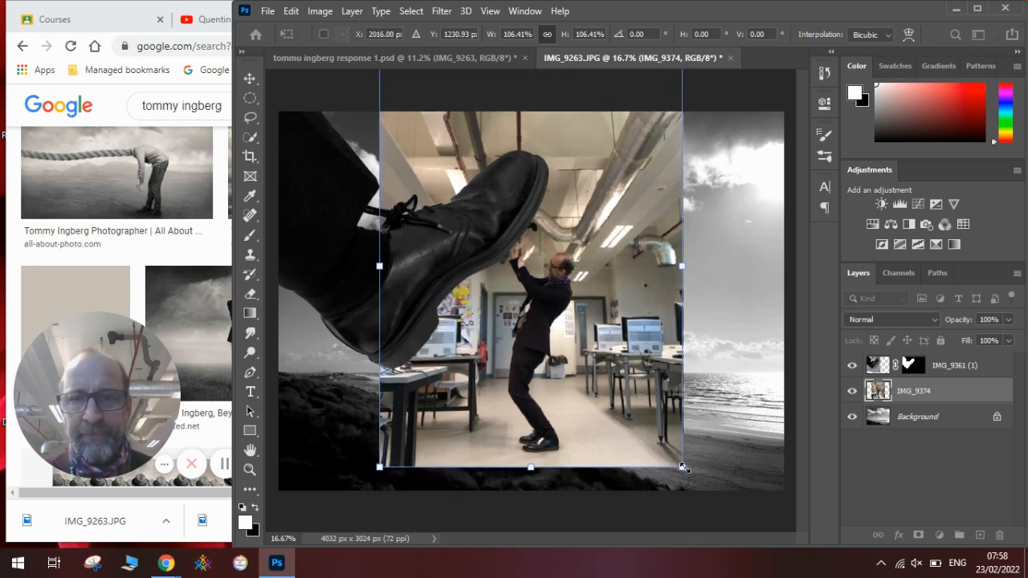
{"action": "left_click_drag", "start_coordinate": [683, 467], "coordinate": [642, 446]}
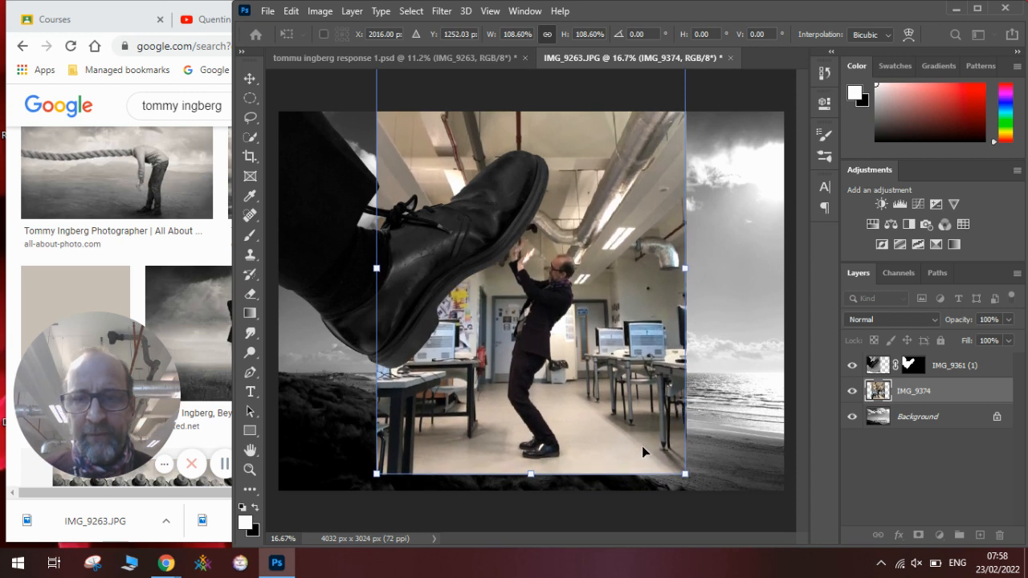
{"action": "key", "text": "Return"}
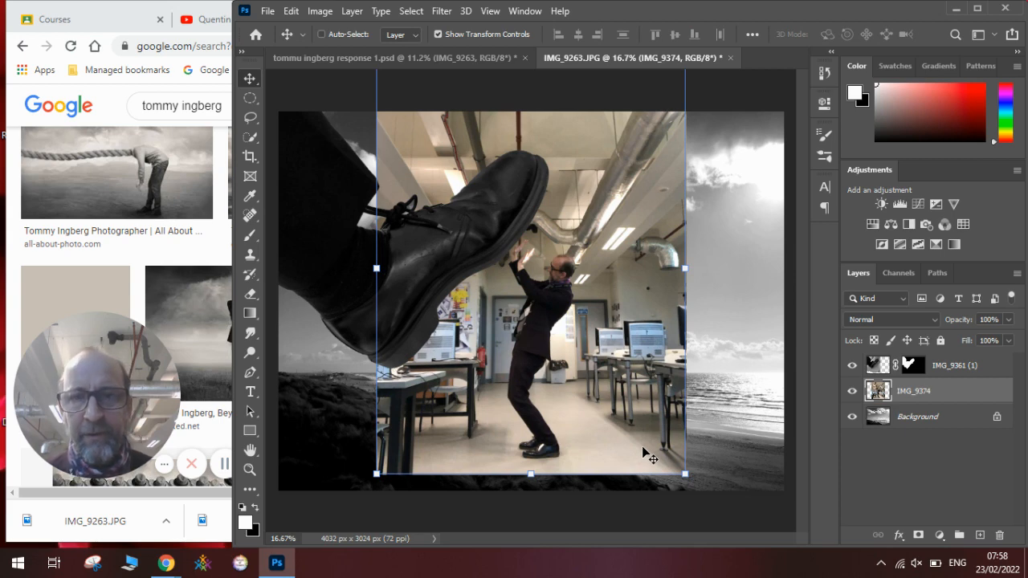
Step: Convert the IMG_9374 layer to black and white with the Black & White adjustment
{"action": "right_click", "coordinate": [912, 395]}
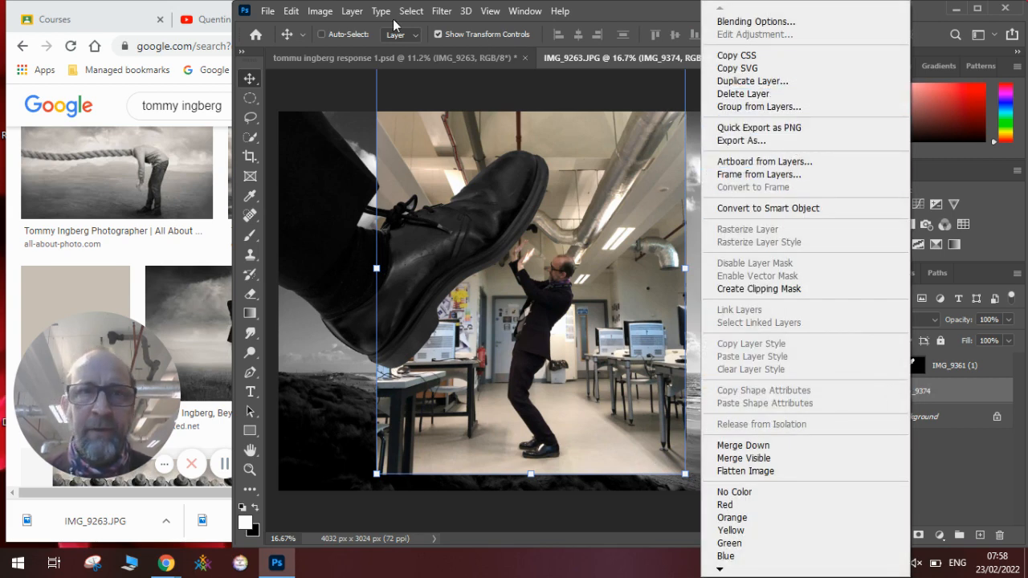
{"action": "left_click", "coordinate": [775, 219]}
{"action": "left_click", "coordinate": [319, 11]}
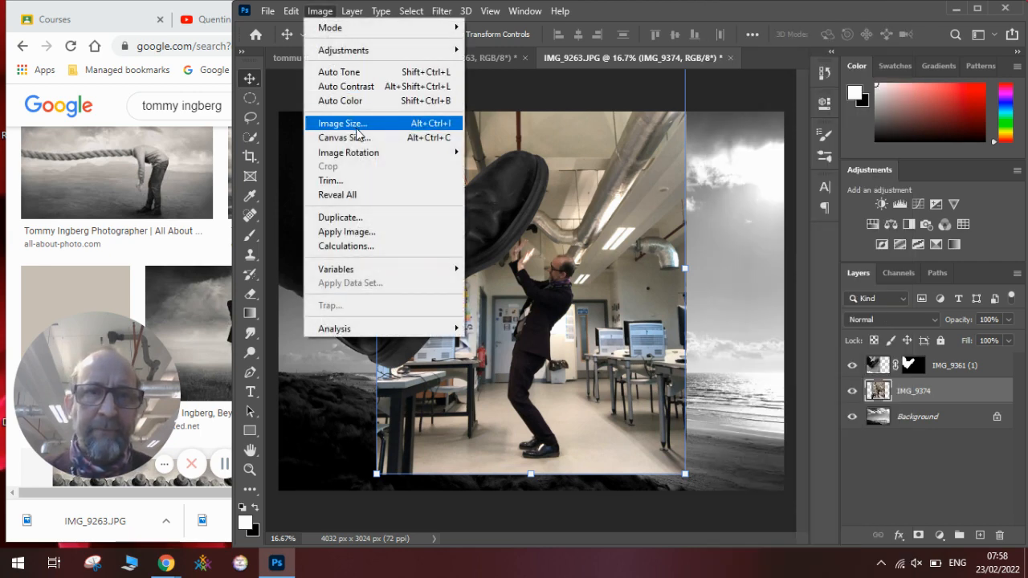
{"action": "mouse_move", "coordinate": [345, 50]}
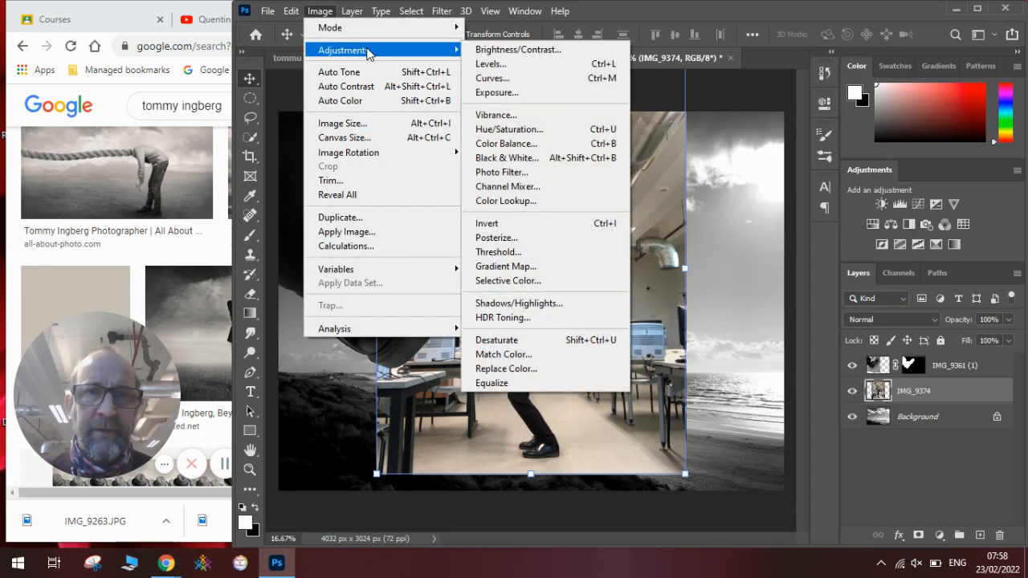
{"action": "left_click", "coordinate": [554, 159]}
{"action": "left_click", "coordinate": [623, 65]}
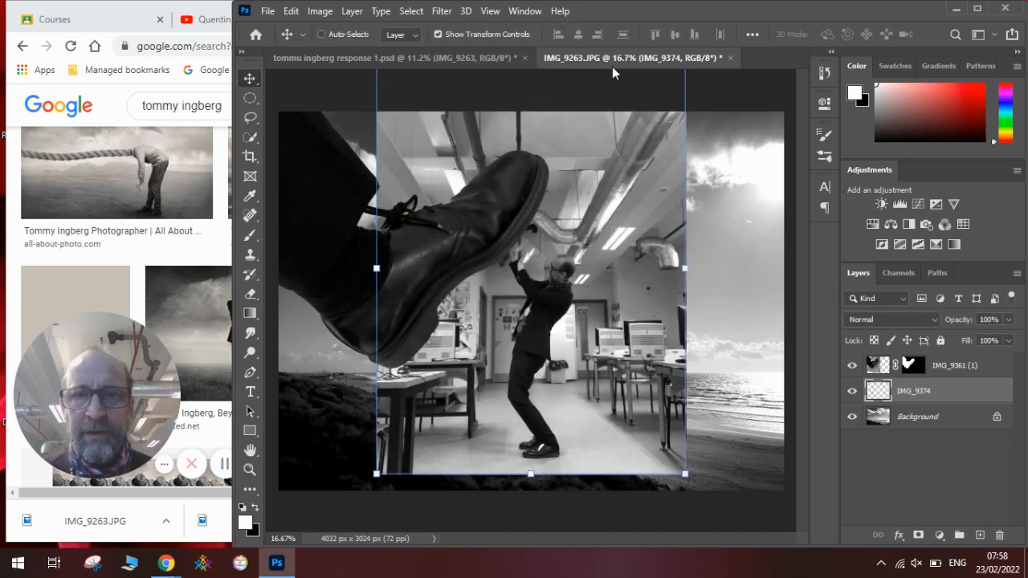
Step: Apply a Levels adjustment to the IMG_9374 layer with the input black point at 11 and the white point at 244
{"action": "left_click", "coordinate": [320, 10]}
{"action": "mouse_move", "coordinate": [344, 48]}
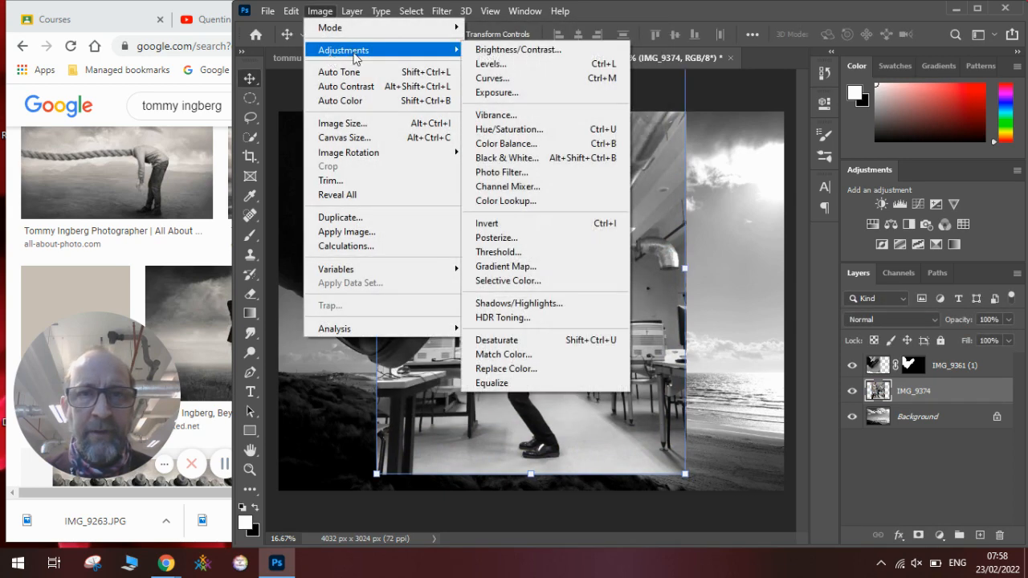
{"action": "left_click", "coordinate": [554, 62]}
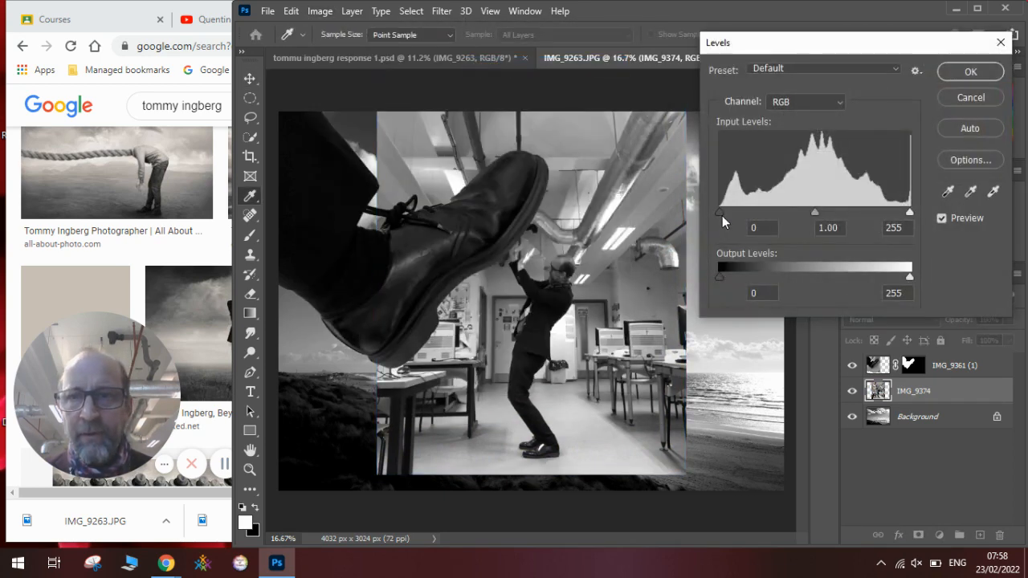
{"action": "left_click_drag", "start_coordinate": [722, 215], "coordinate": [727, 212]}
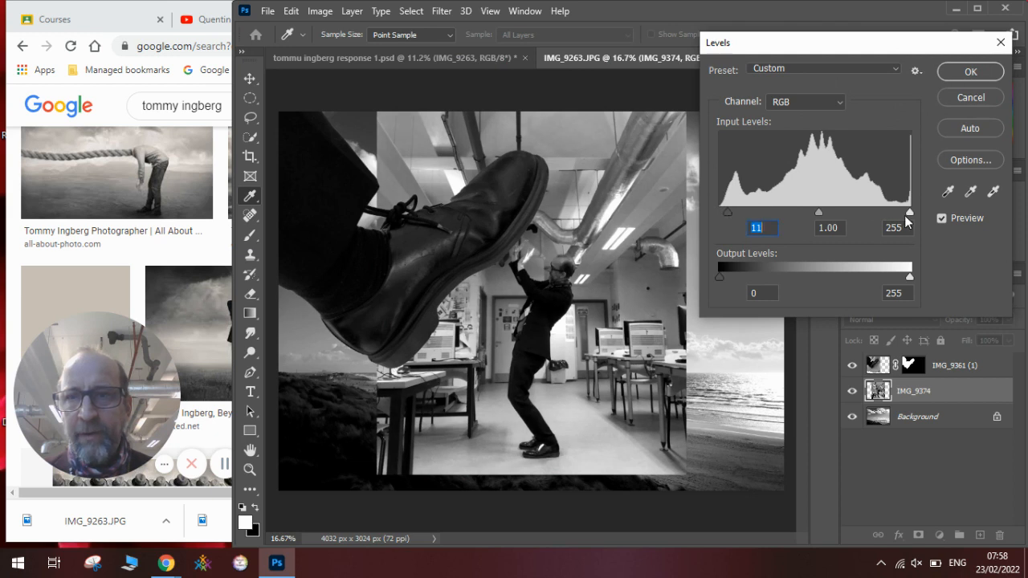
{"action": "mouse_move", "coordinate": [905, 214]}
{"action": "left_mouse_down"}
{"action": "mouse_move", "coordinate": [892, 213]}
{"action": "mouse_move", "coordinate": [902, 211]}
{"action": "left_mouse_up"}
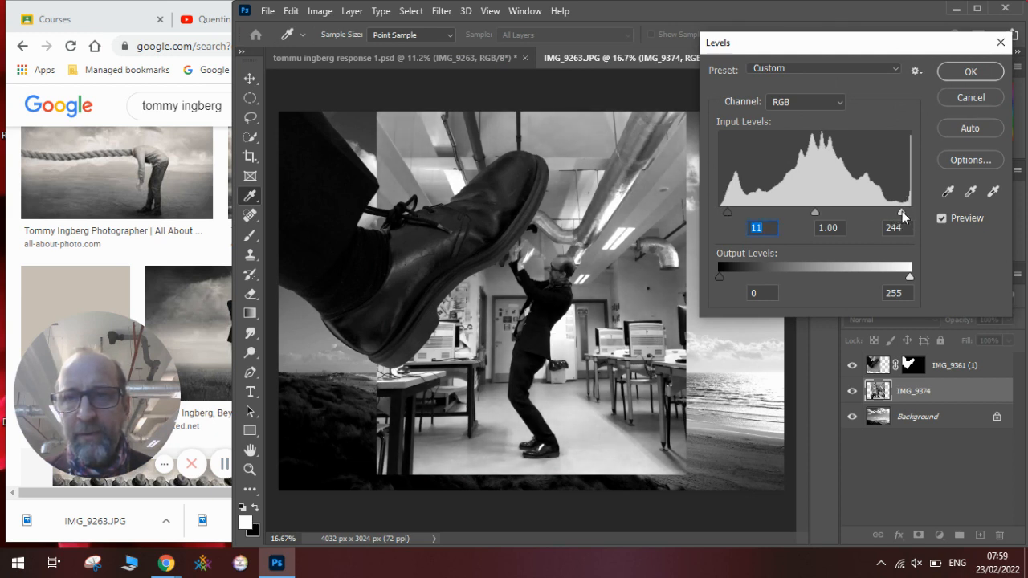
{"action": "left_click", "coordinate": [952, 73]}
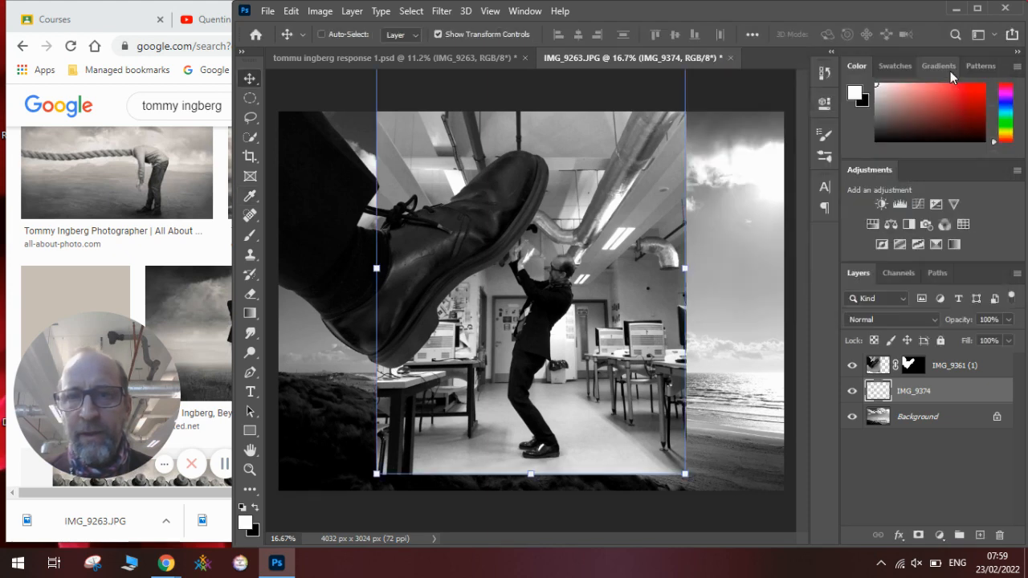
Step: Add a layer mask to IMG_9374 and paint with a large soft black brush to hide most of the room around the man
{"action": "left_click", "coordinate": [918, 536]}
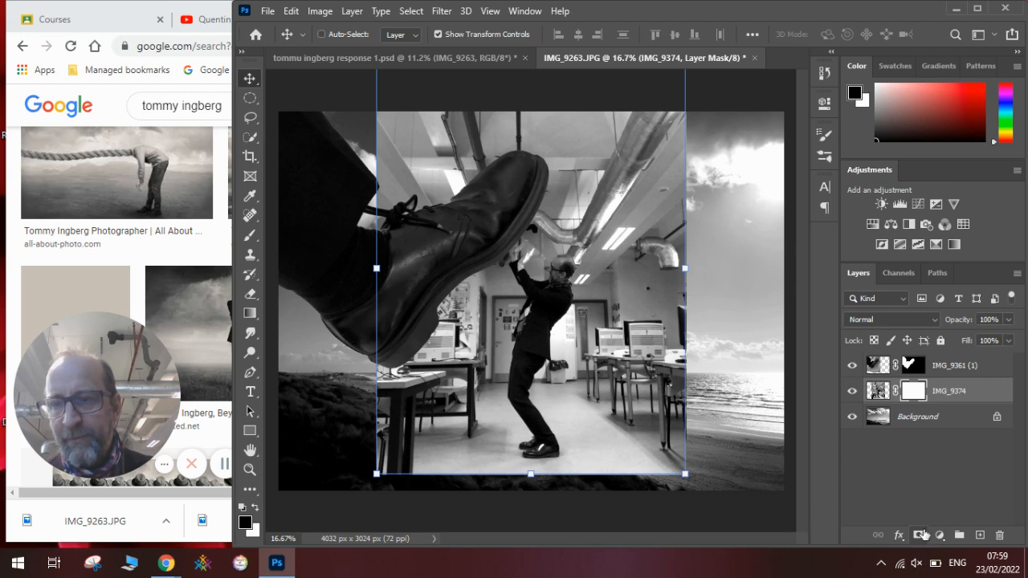
{"action": "left_click", "coordinate": [250, 235]}
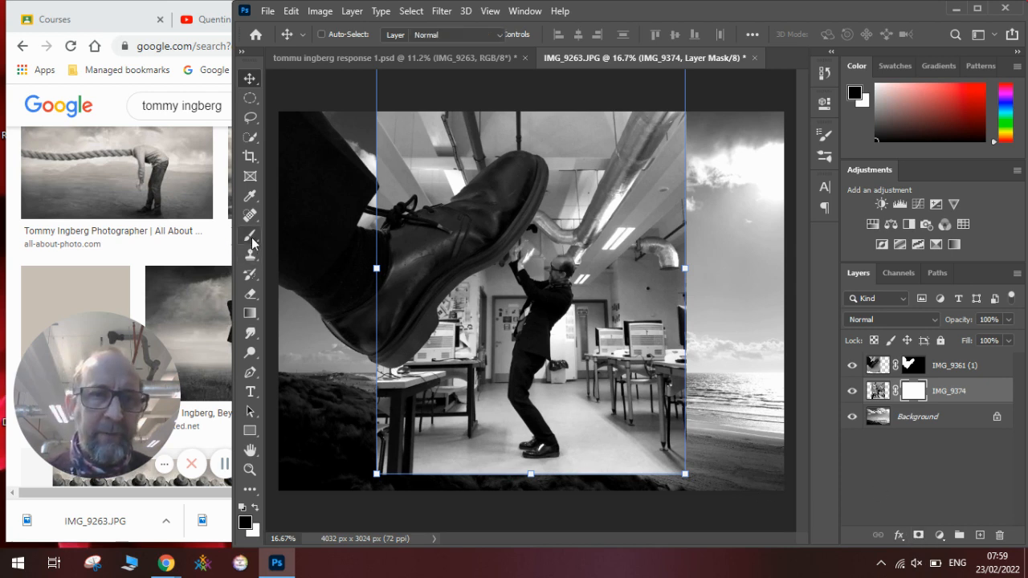
{"action": "left_click", "coordinate": [245, 523]}
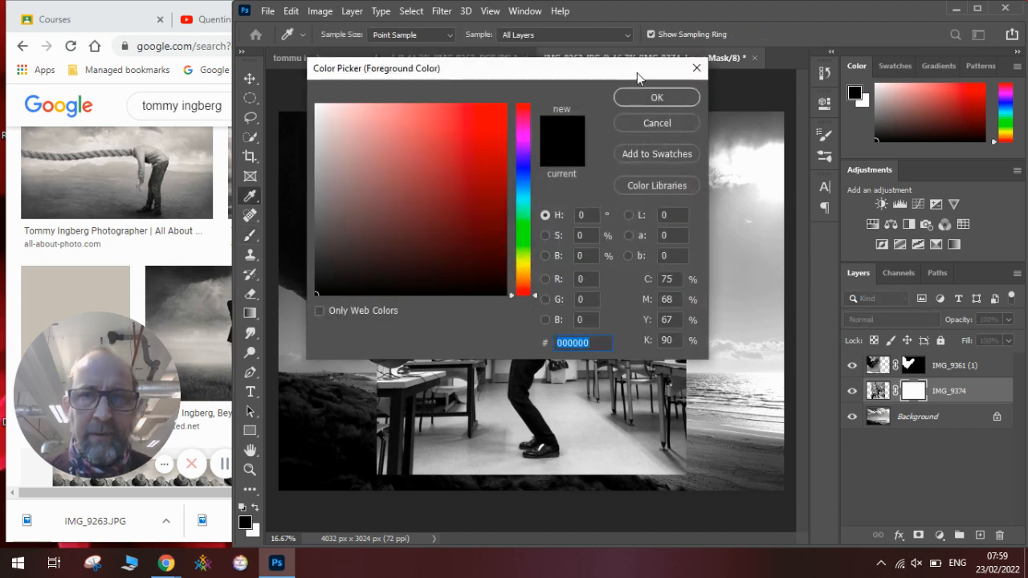
{"action": "left_click", "coordinate": [641, 98]}
{"action": "mouse_move", "coordinate": [693, 126]}
{"action": "left_mouse_down"}
{"action": "mouse_move", "coordinate": [649, 137]}
{"action": "mouse_move", "coordinate": [671, 131]}
{"action": "mouse_move", "coordinate": [671, 165]}
{"action": "mouse_move", "coordinate": [644, 162]}
{"action": "mouse_move", "coordinate": [684, 170]}
{"action": "mouse_move", "coordinate": [629, 125]}
{"action": "mouse_move", "coordinate": [492, 90]}
{"action": "mouse_move", "coordinate": [461, 139]}
{"action": "mouse_move", "coordinate": [443, 135]}
{"action": "mouse_move", "coordinate": [404, 177]}
{"action": "mouse_move", "coordinate": [402, 156]}
{"action": "mouse_move", "coordinate": [394, 187]}
{"action": "mouse_move", "coordinate": [381, 164]}
{"action": "mouse_move", "coordinate": [383, 182]}
{"action": "mouse_move", "coordinate": [409, 154]}
{"action": "mouse_move", "coordinate": [475, 115]}
{"action": "mouse_move", "coordinate": [557, 120]}
{"action": "mouse_move", "coordinate": [558, 142]}
{"action": "mouse_move", "coordinate": [728, 153]}
{"action": "mouse_move", "coordinate": [741, 279]}
{"action": "mouse_move", "coordinate": [722, 307]}
{"action": "mouse_move", "coordinate": [721, 347]}
{"action": "mouse_move", "coordinate": [739, 351]}
{"action": "mouse_move", "coordinate": [672, 335]}
{"action": "mouse_move", "coordinate": [713, 403]}
{"action": "mouse_move", "coordinate": [714, 433]}
{"action": "mouse_move", "coordinate": [705, 424]}
{"action": "mouse_move", "coordinate": [721, 425]}
{"action": "mouse_move", "coordinate": [714, 422]}
{"action": "mouse_move", "coordinate": [724, 446]}
{"action": "mouse_move", "coordinate": [727, 432]}
{"action": "mouse_move", "coordinate": [712, 478]}
{"action": "mouse_move", "coordinate": [639, 526]}
{"action": "mouse_move", "coordinate": [608, 532]}
{"action": "mouse_move", "coordinate": [617, 521]}
{"action": "mouse_move", "coordinate": [583, 537]}
{"action": "mouse_move", "coordinate": [563, 528]}
{"action": "mouse_move", "coordinate": [605, 539]}
{"action": "mouse_move", "coordinate": [515, 551]}
{"action": "mouse_move", "coordinate": [577, 523]}
{"action": "mouse_move", "coordinate": [454, 533]}
{"action": "mouse_move", "coordinate": [469, 529]}
{"action": "mouse_move", "coordinate": [355, 493]}
{"action": "mouse_move", "coordinate": [344, 447]}
{"action": "mouse_move", "coordinate": [366, 418]}
{"action": "mouse_move", "coordinate": [358, 426]}
{"action": "mouse_move", "coordinate": [354, 406]}
{"action": "mouse_move", "coordinate": [329, 397]}
{"action": "mouse_move", "coordinate": [378, 315]}
{"action": "mouse_move", "coordinate": [378, 289]}
{"action": "mouse_move", "coordinate": [426, 289]}
{"action": "mouse_move", "coordinate": [402, 281]}
{"action": "mouse_move", "coordinate": [446, 312]}
{"action": "mouse_move", "coordinate": [350, 314]}
{"action": "mouse_move", "coordinate": [367, 172]}
{"action": "mouse_move", "coordinate": [337, 297]}
{"action": "mouse_move", "coordinate": [666, 390]}
{"action": "mouse_move", "coordinate": [666, 374]}
{"action": "mouse_move", "coordinate": [690, 425]}
{"action": "mouse_move", "coordinate": [635, 489]}
{"action": "left_mouse_up"}
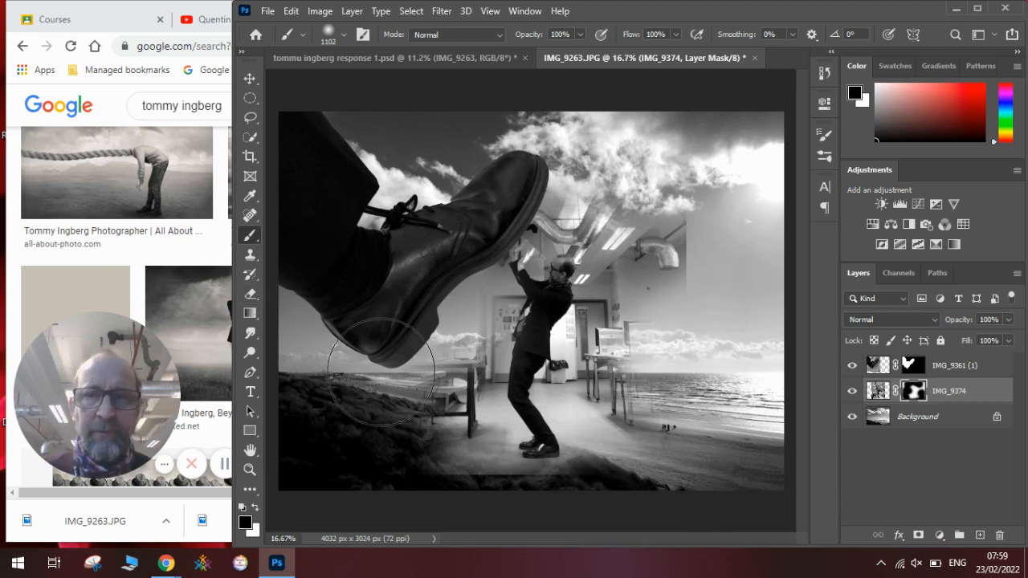
Step: Try painting white over the man's feet on the IMG_9374 image instead of its mask, and undo the stroke
{"action": "left_click", "coordinate": [877, 390]}
{"action": "key", "text": "x"}
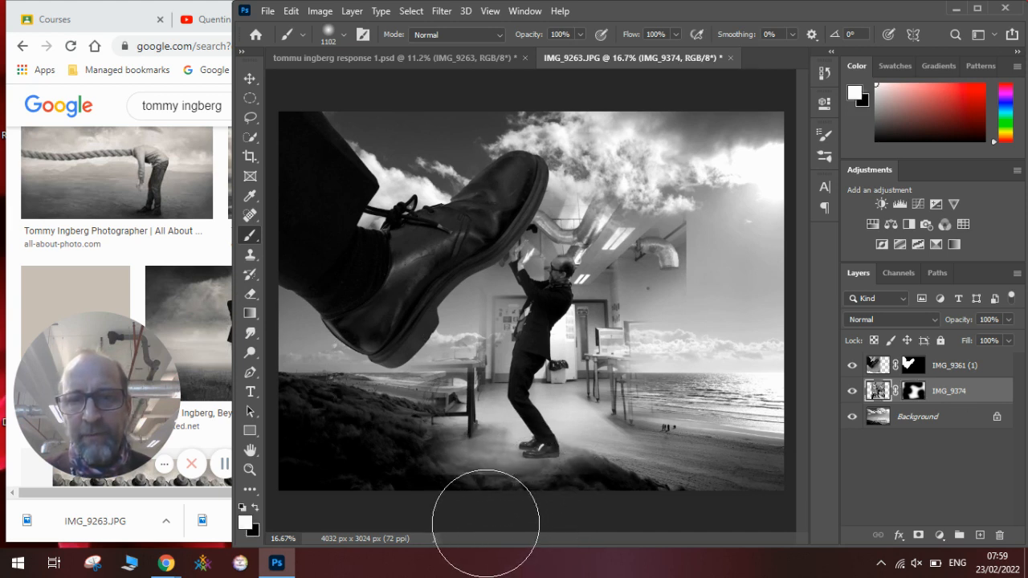
{"action": "left_click", "coordinate": [255, 505]}
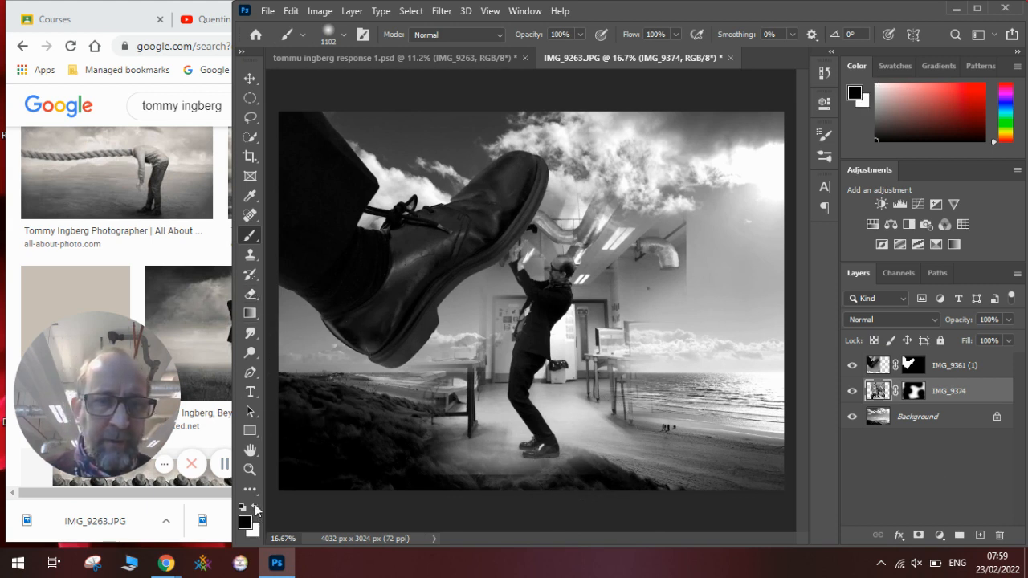
{"action": "mouse_move", "coordinate": [537, 446]}
{"action": "left_mouse_down"}
{"action": "mouse_move", "coordinate": [532, 424]}
{"action": "mouse_move", "coordinate": [543, 426]}
{"action": "left_mouse_up"}
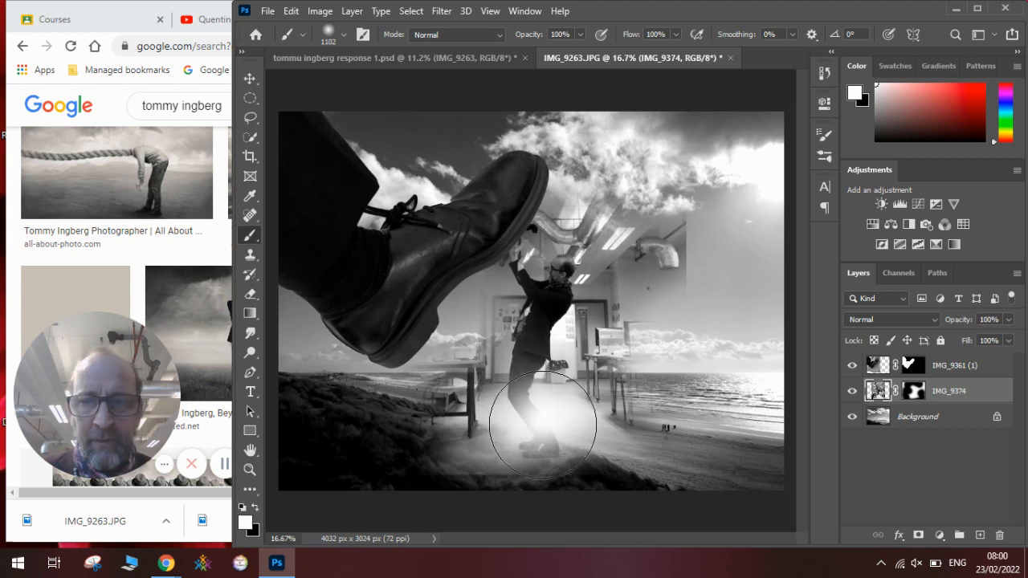
{"action": "key", "text": "ctrl+z"}
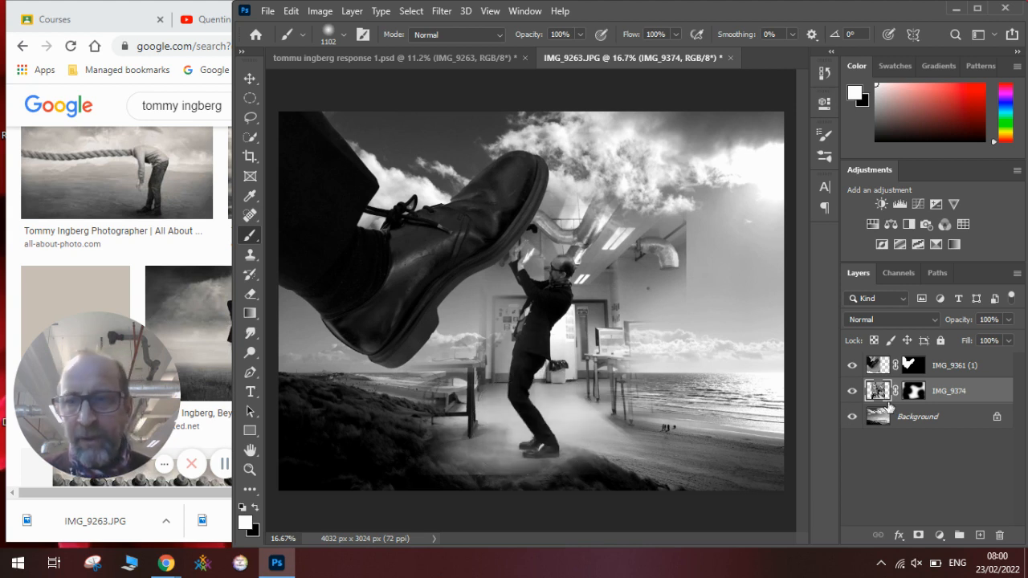
Step: On the IMG_9374 layer mask, hide the man's lower legs with black and restore them down to the feet with white
{"action": "left_click", "coordinate": [916, 392]}
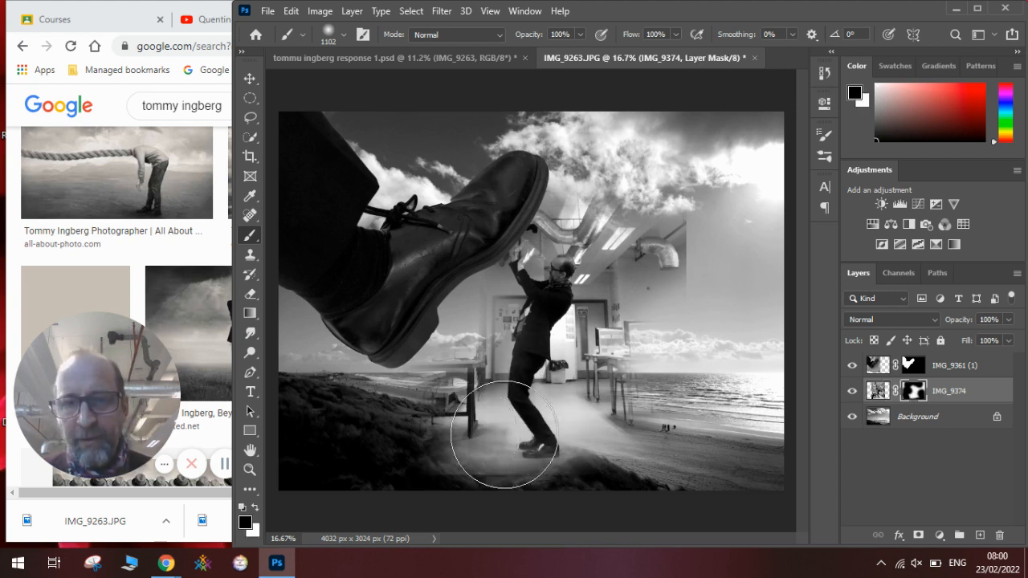
{"action": "left_click_drag", "start_coordinate": [560, 385], "coordinate": [523, 433]}
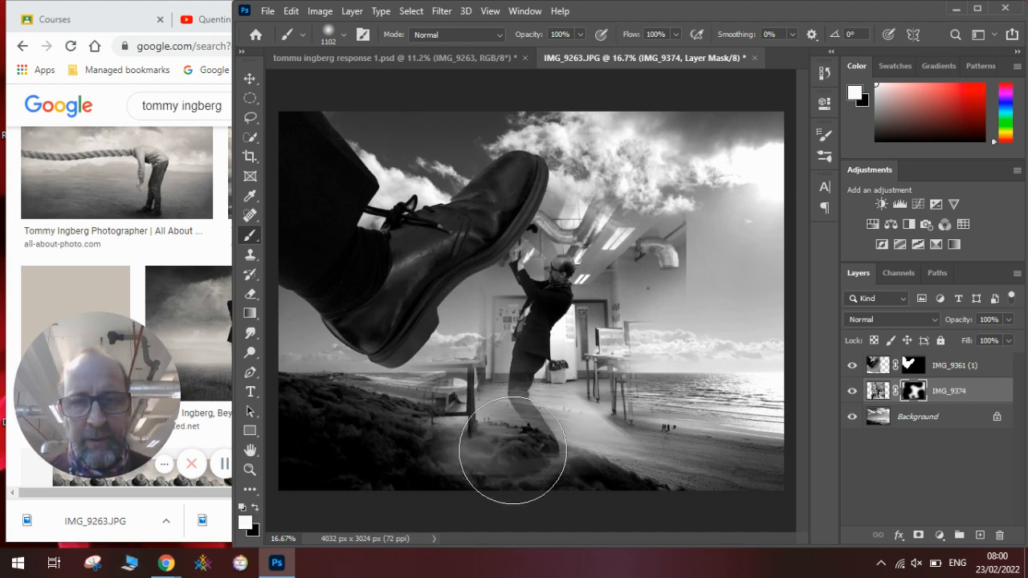
{"action": "left_click", "coordinate": [519, 429]}
{"action": "left_click", "coordinate": [519, 431]}
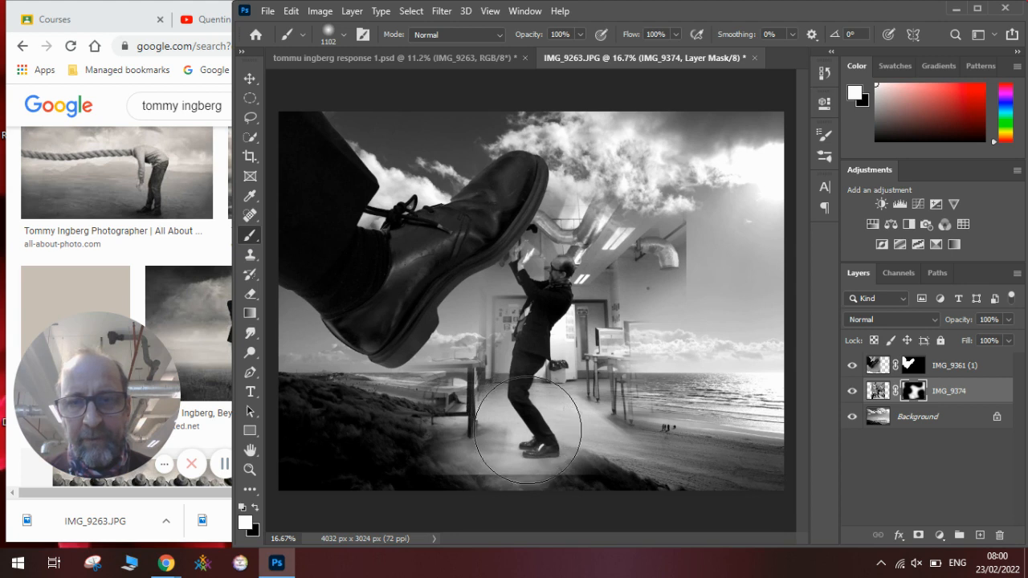
{"action": "left_click", "coordinate": [530, 431]}
{"action": "left_click", "coordinate": [540, 449]}
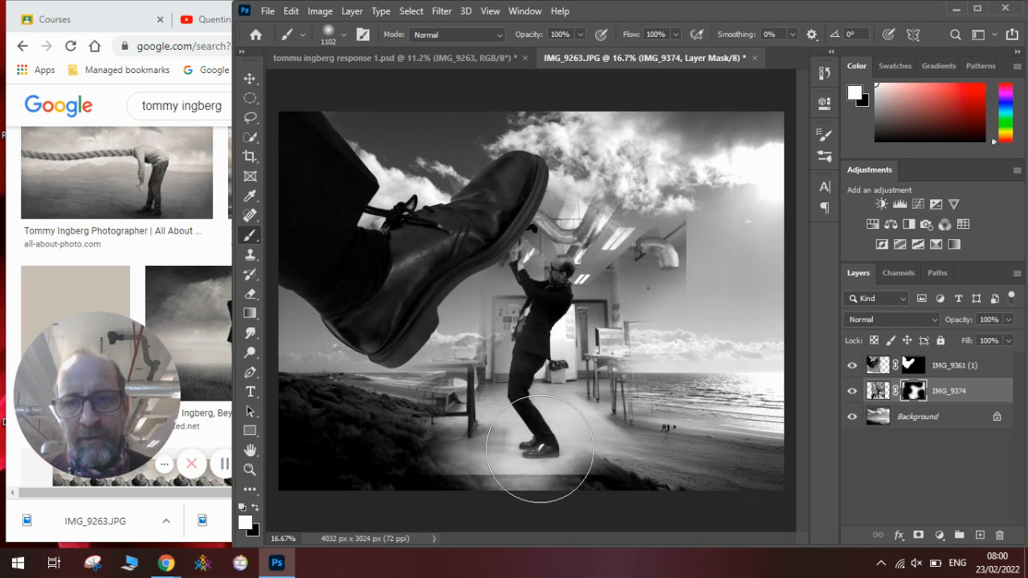
{"action": "left_click", "coordinate": [543, 450]}
{"action": "left_click", "coordinate": [509, 436]}
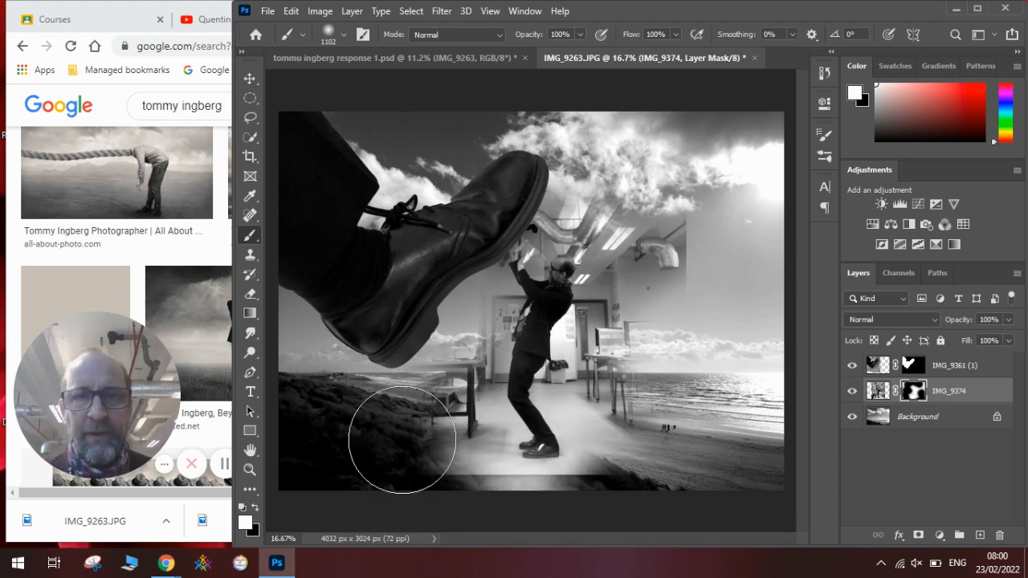
Step: Crop the canvas to 4032 × 2832 px, trimming the strip below the man's feet at the photo's lower edge
{"action": "left_click", "coordinate": [252, 157]}
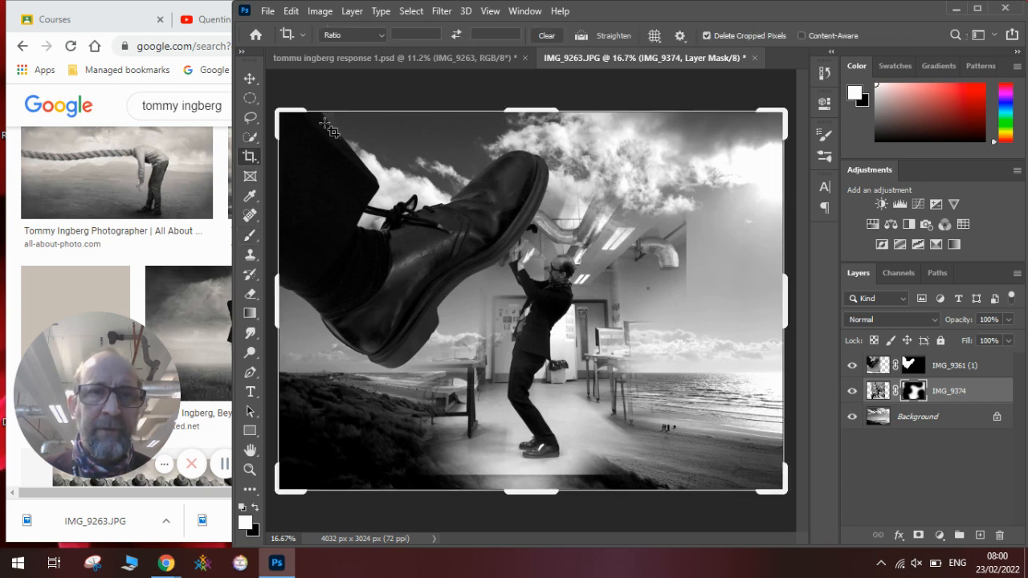
{"action": "mouse_move", "coordinate": [537, 490]}
{"action": "left_mouse_down"}
{"action": "mouse_move", "coordinate": [538, 472]}
{"action": "mouse_move", "coordinate": [540, 482]}
{"action": "left_mouse_up"}
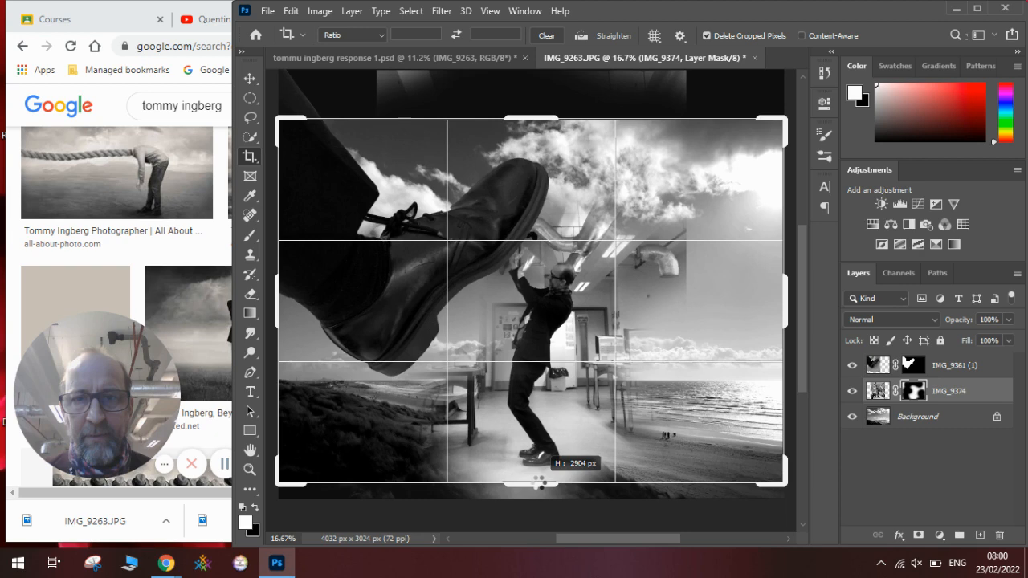
{"action": "left_click_drag", "start_coordinate": [540, 482], "coordinate": [541, 482]}
{"action": "key", "text": "Return"}
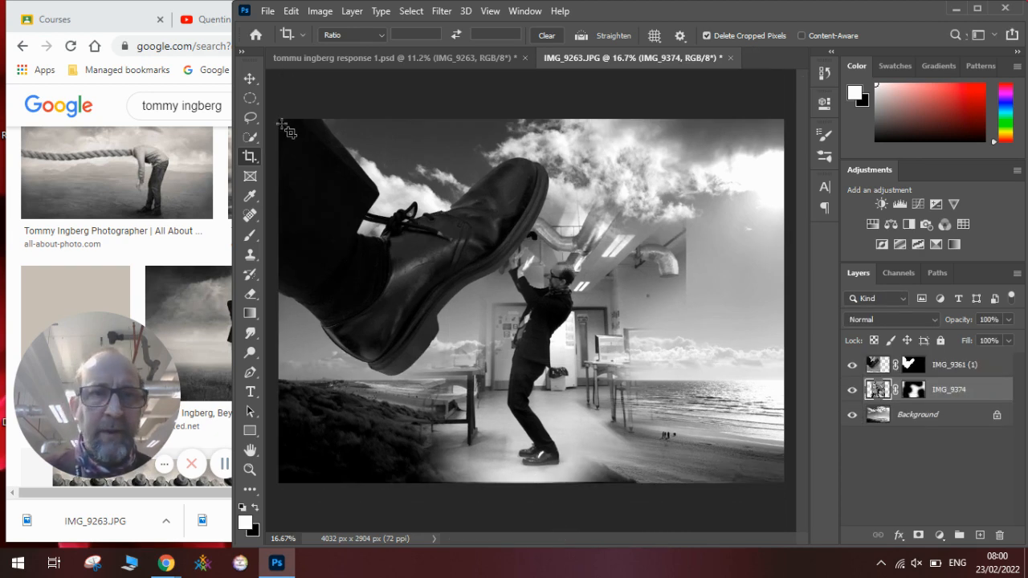
{"action": "left_click_drag", "start_coordinate": [282, 127], "coordinate": [787, 473]}
{"action": "key", "text": "Return"}
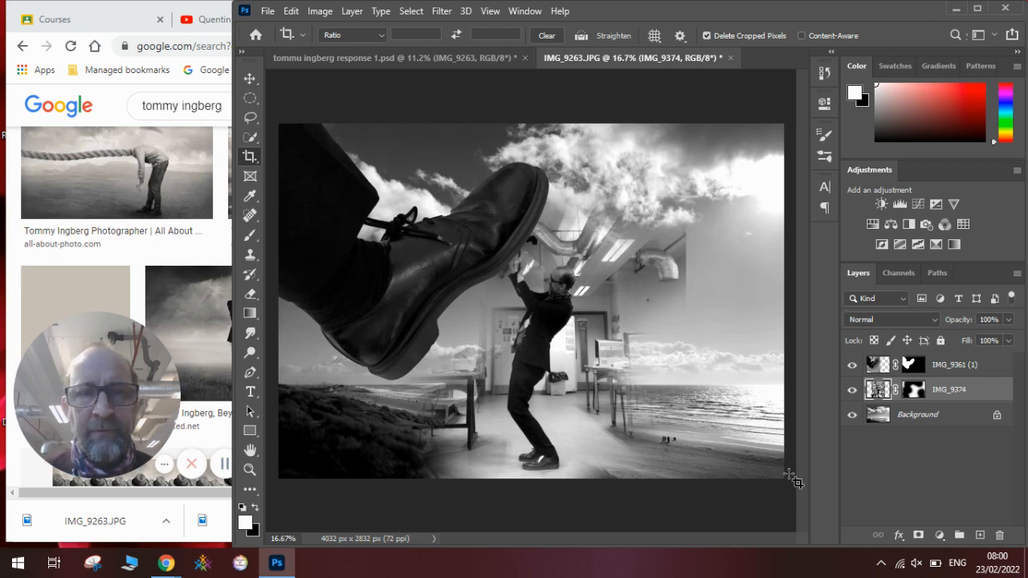
Step: Switch to Chrome and compare the composite with the Tommy Ingberg image results, including the Still Standing print
{"action": "left_click", "coordinate": [195, 247]}
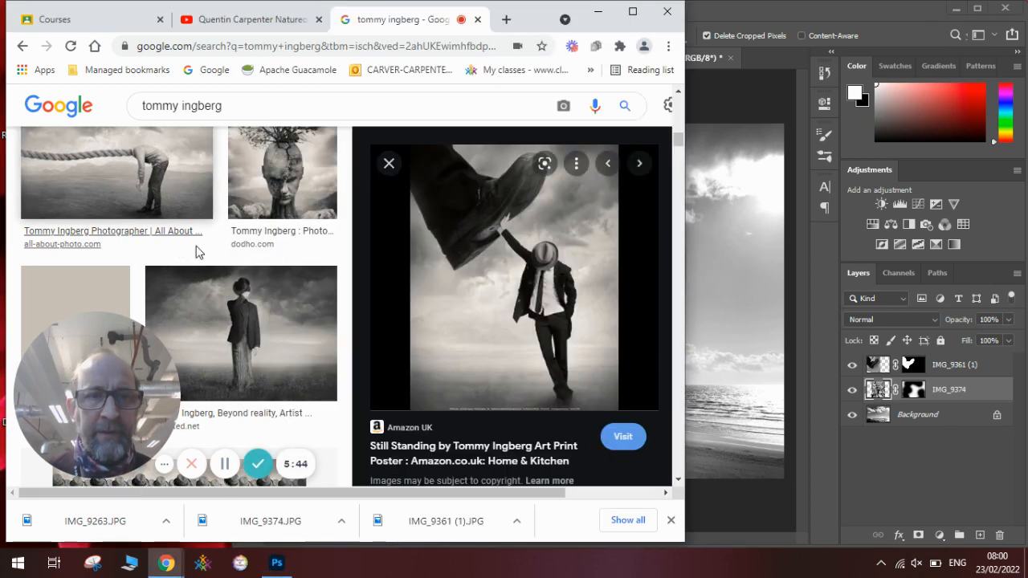
{"action": "left_click", "coordinate": [354, 300]}
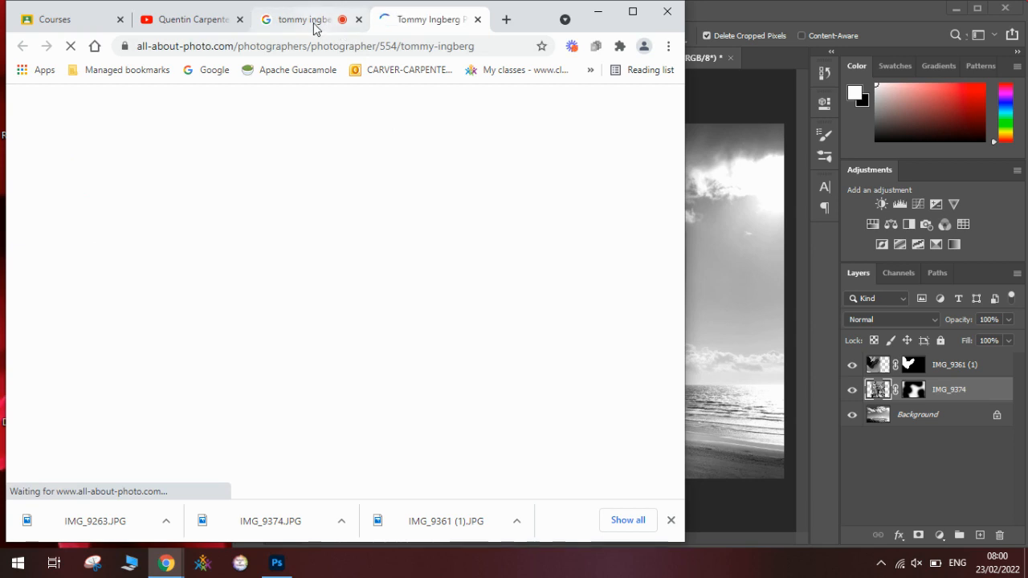
{"action": "left_click", "coordinate": [314, 28]}
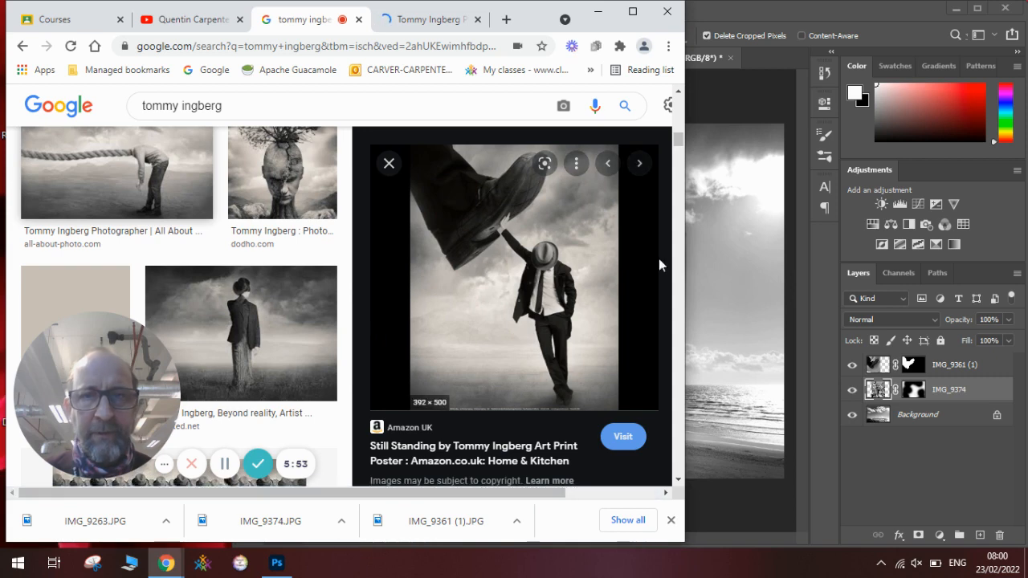
{"action": "left_click_drag", "start_coordinate": [674, 148], "coordinate": [679, 110]}
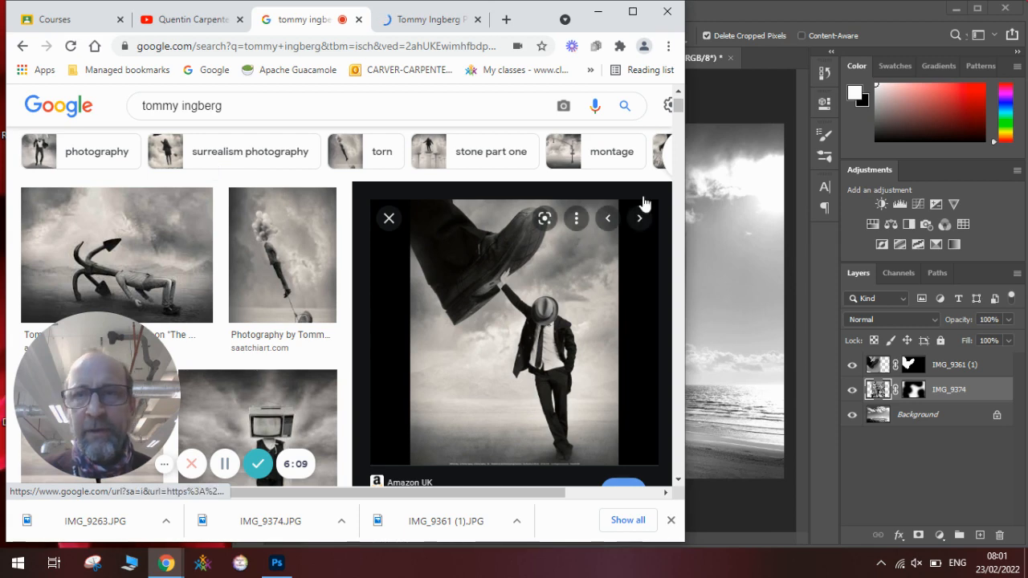
Step: Return to Photoshop and paint black on the IMG_9374 mask to hide more of the room's ceiling pipes, hard edge and tables
{"action": "left_click", "coordinate": [737, 109]}
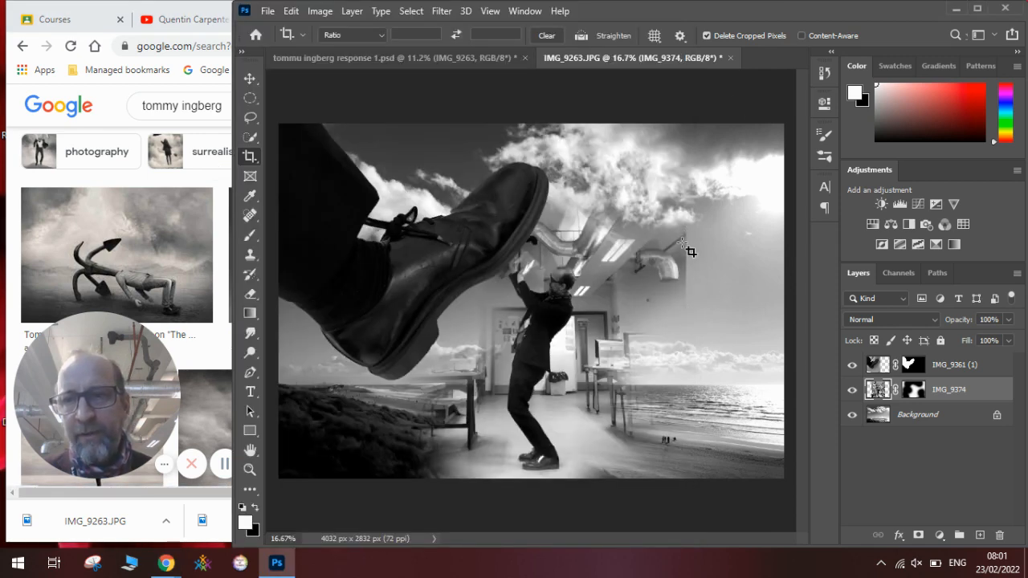
{"action": "left_click", "coordinate": [254, 502]}
{"action": "left_click", "coordinate": [254, 502]}
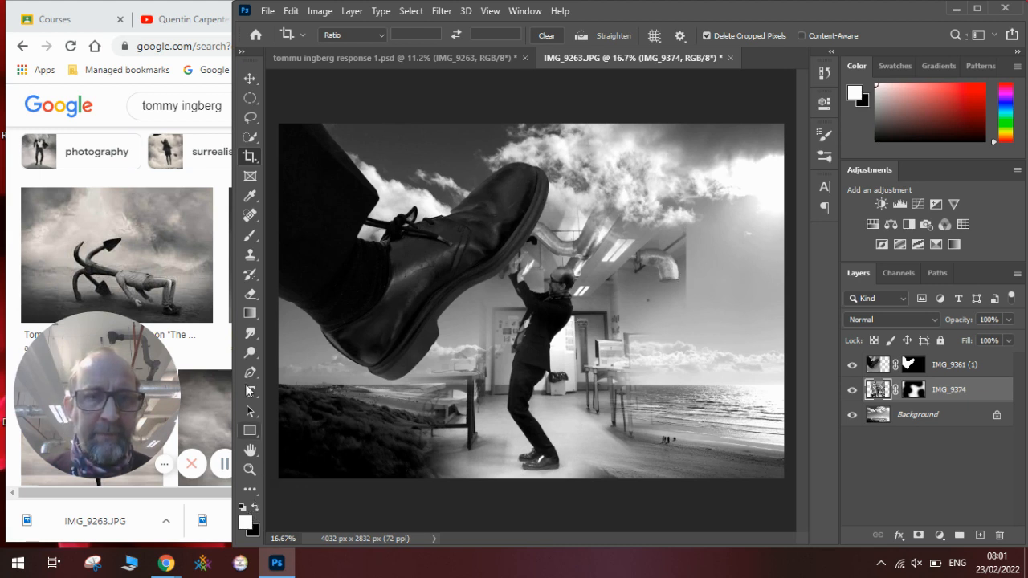
{"action": "left_click", "coordinate": [248, 238]}
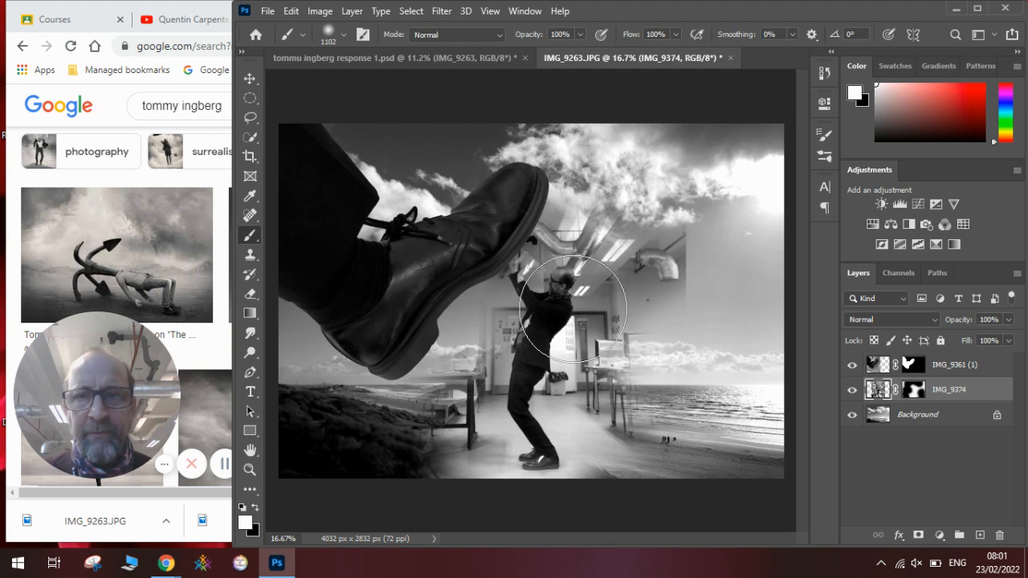
{"action": "left_click", "coordinate": [719, 230]}
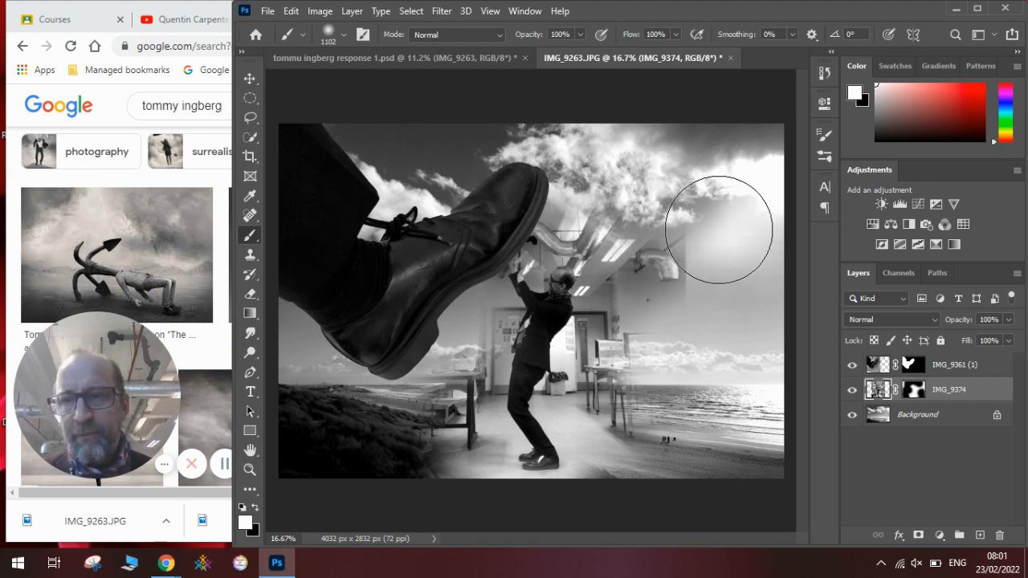
{"action": "left_click", "coordinate": [719, 230]}
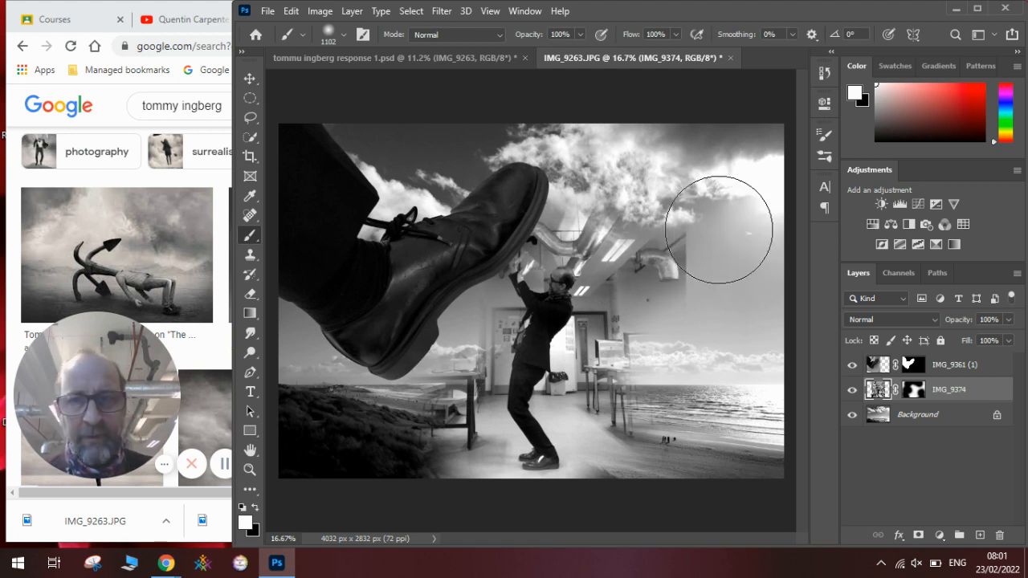
{"action": "left_click", "coordinate": [915, 390]}
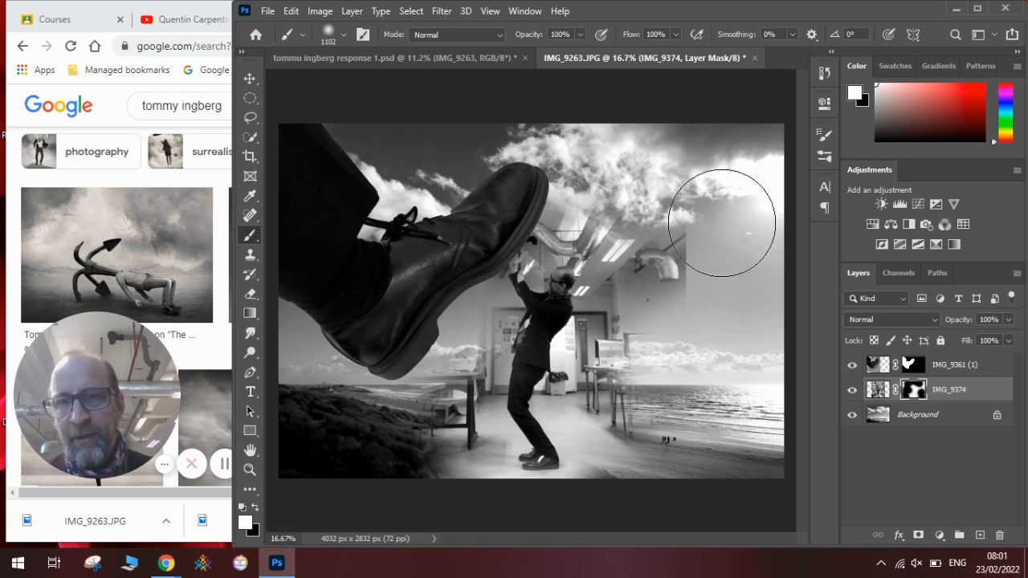
{"action": "left_click_drag", "start_coordinate": [718, 208], "coordinate": [713, 206]}
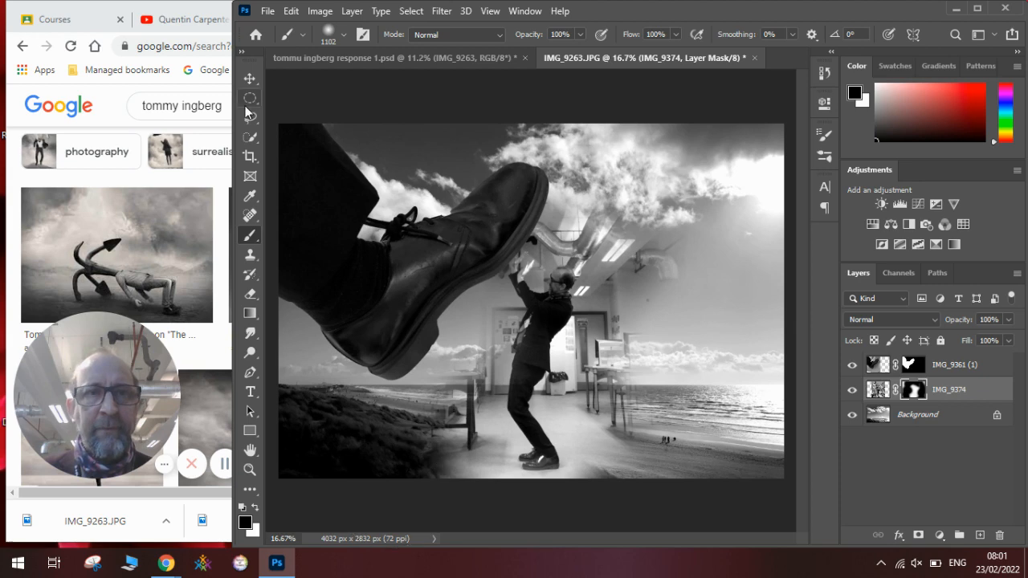
Step: Switch to Chrome and open the playlists of the Natureofflowers YouTube channel
{"action": "left_click", "coordinate": [195, 19]}
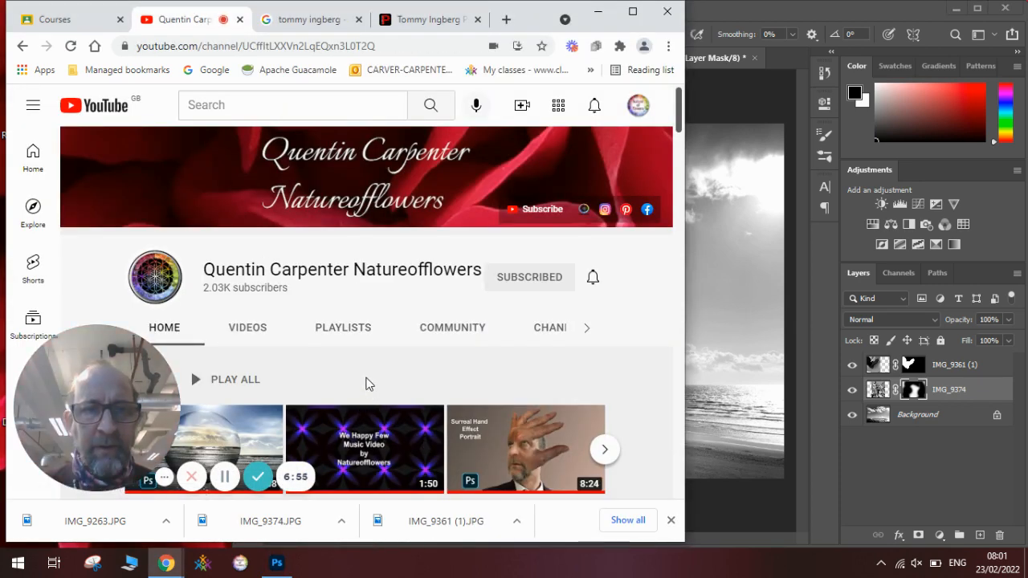
{"action": "left_click", "coordinate": [346, 329]}
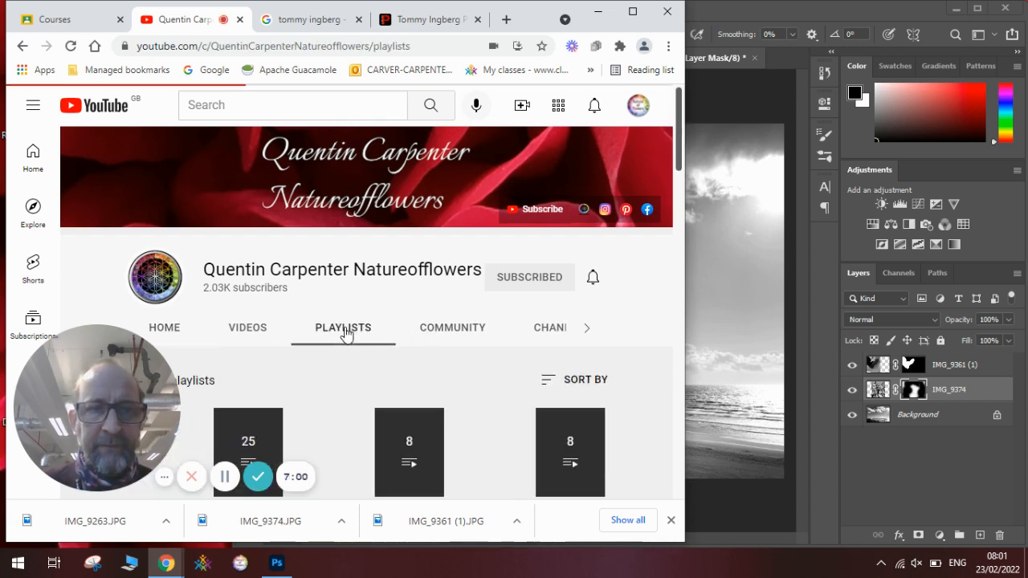
Step: Open the channel's full Landscapes playlist and look through its Photoshop and Photopea tutorials to the end of the list
{"action": "left_click_drag", "start_coordinate": [681, 143], "coordinate": [679, 196]}
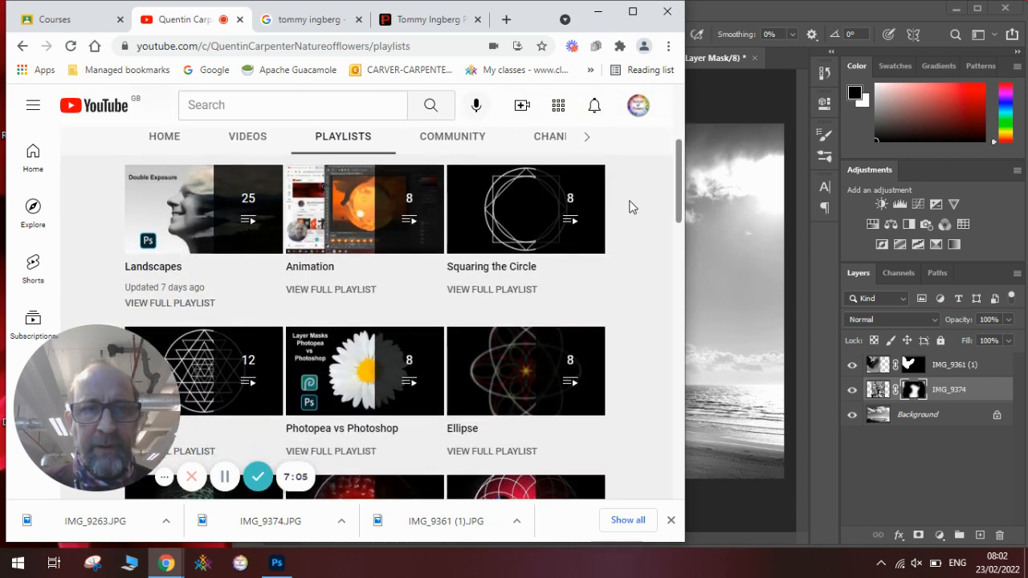
{"action": "left_click", "coordinate": [185, 310]}
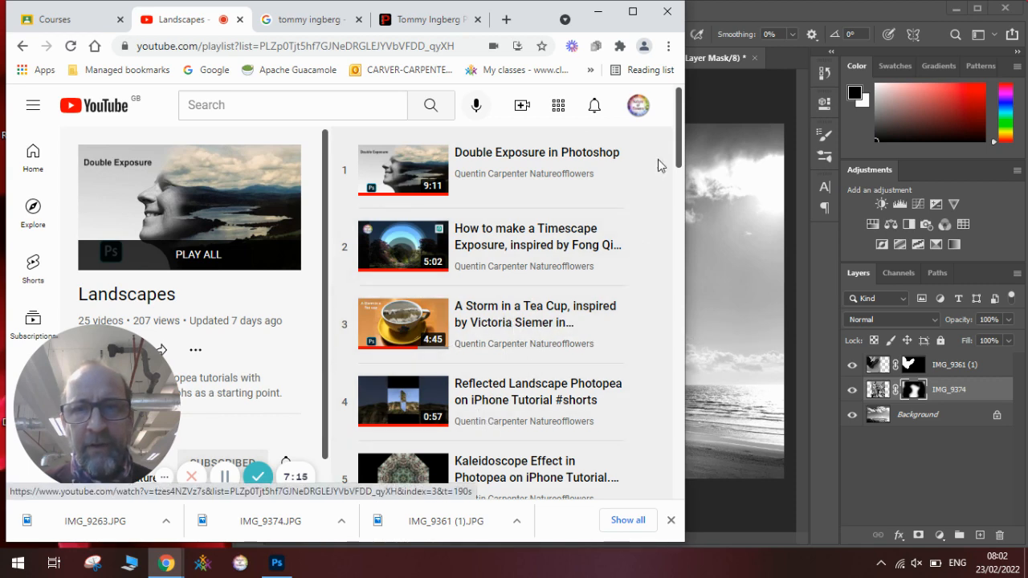
{"action": "left_click_drag", "start_coordinate": [682, 155], "coordinate": [683, 368]}
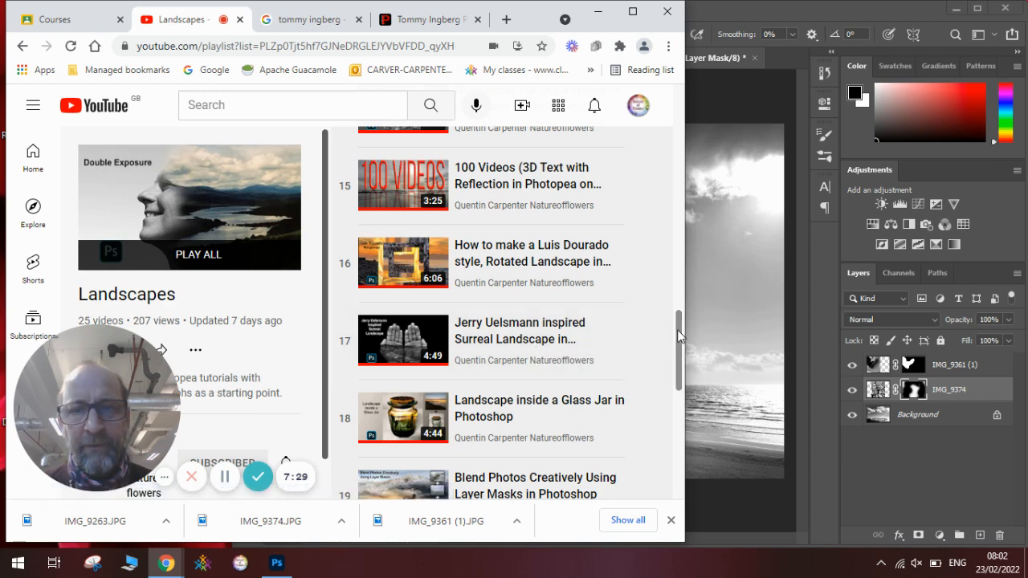
{"action": "left_click_drag", "start_coordinate": [678, 341], "coordinate": [679, 365]}
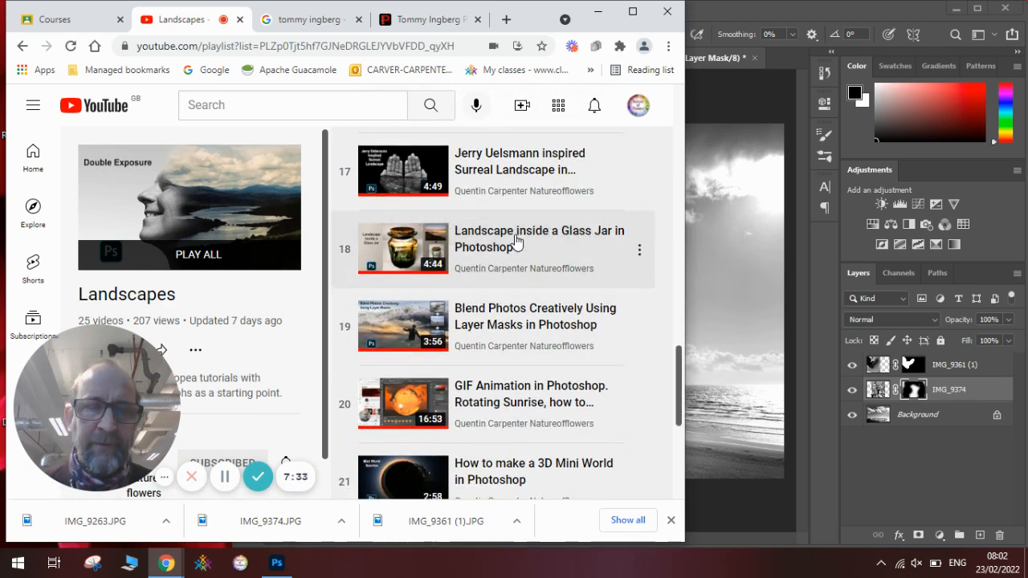
{"action": "left_click_drag", "start_coordinate": [673, 360], "coordinate": [677, 439]}
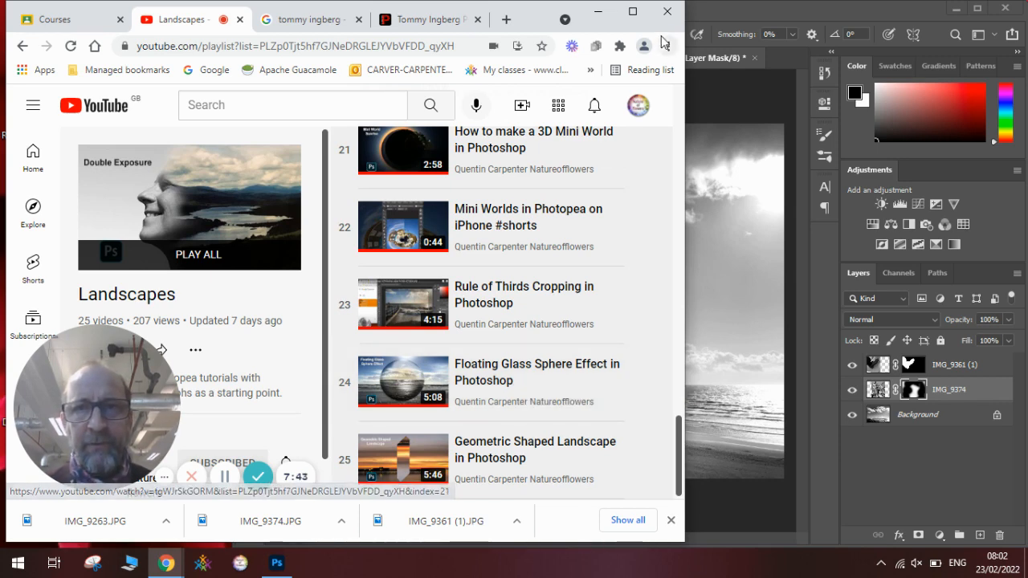
Step: Switch to Photoshop to view the composite, and return to Chrome to review the first videos of the Landscapes playlist
{"action": "left_click", "coordinate": [705, 87]}
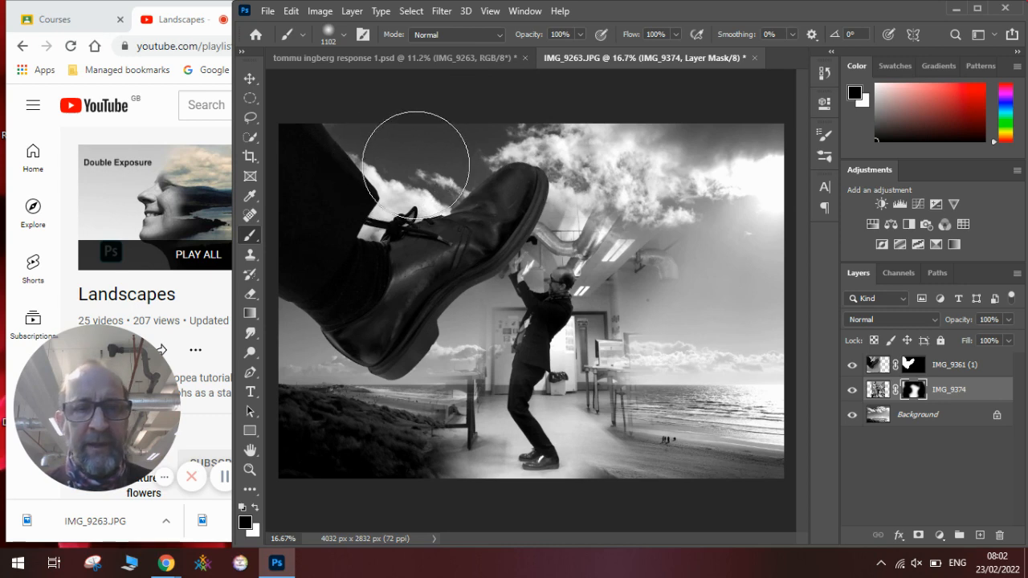
{"action": "left_click", "coordinate": [147, 117]}
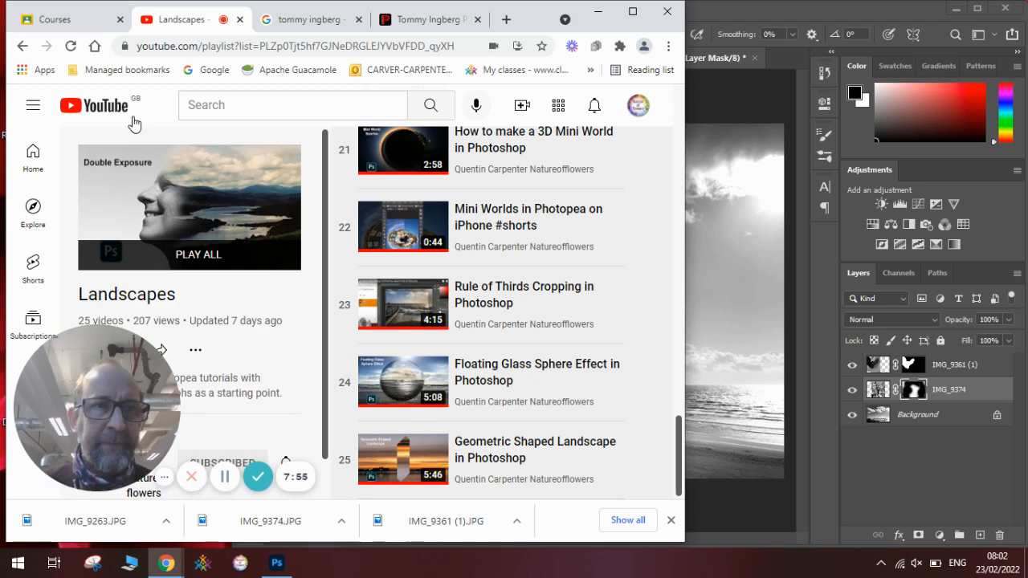
{"action": "left_click_drag", "start_coordinate": [678, 462], "coordinate": [655, 120]}
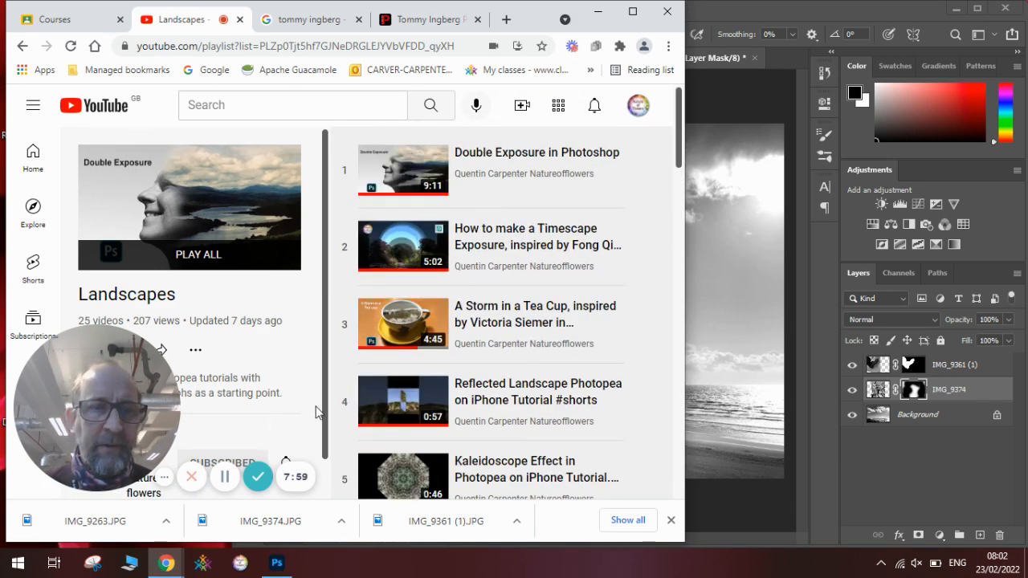